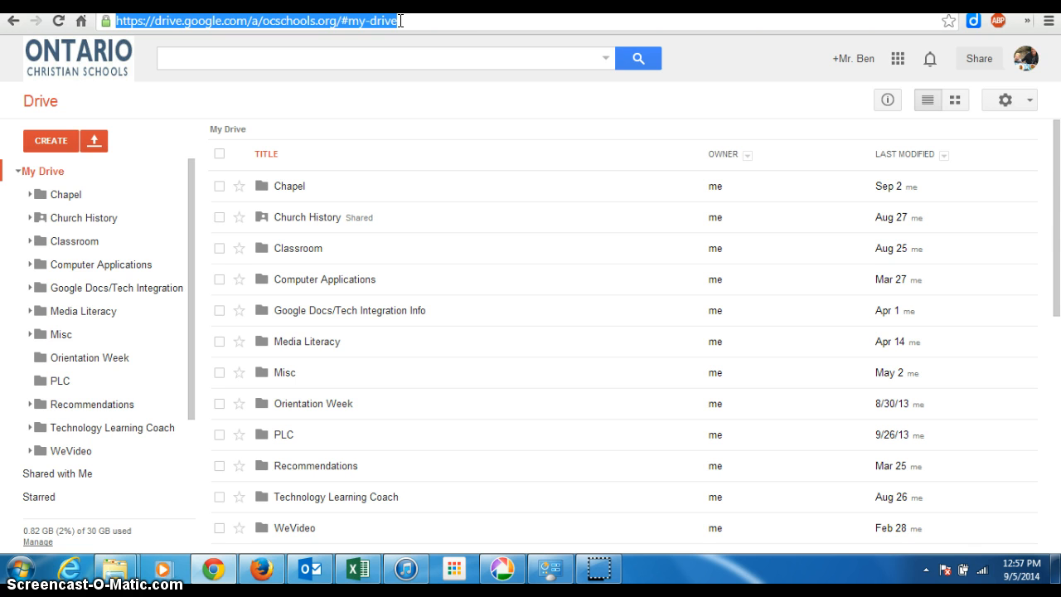
Go to drive.google.com in the browser.
type("drive.gogo")
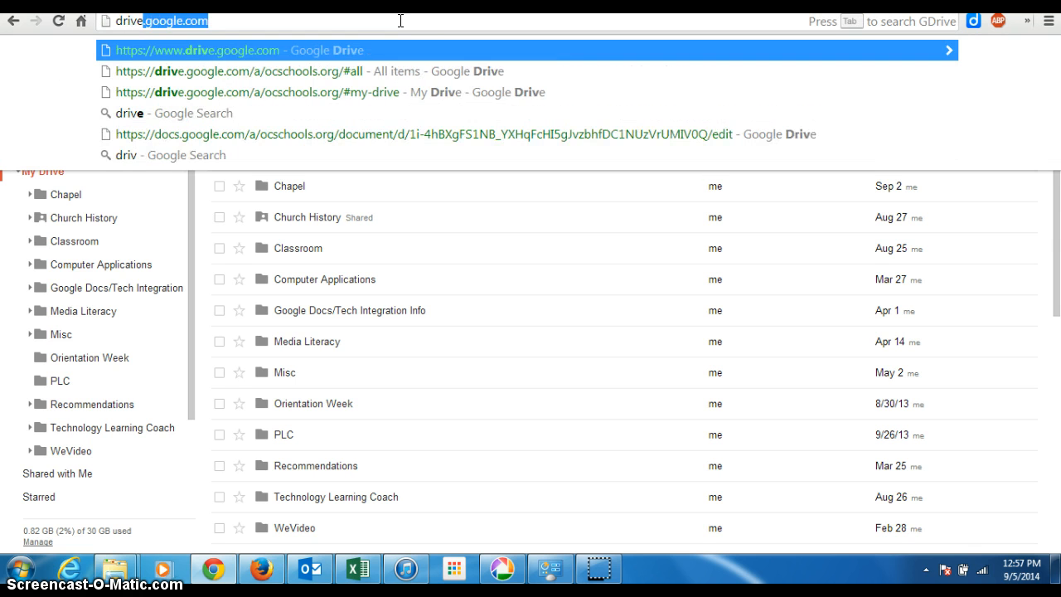
key("BackSpace")
key("BackSpace")
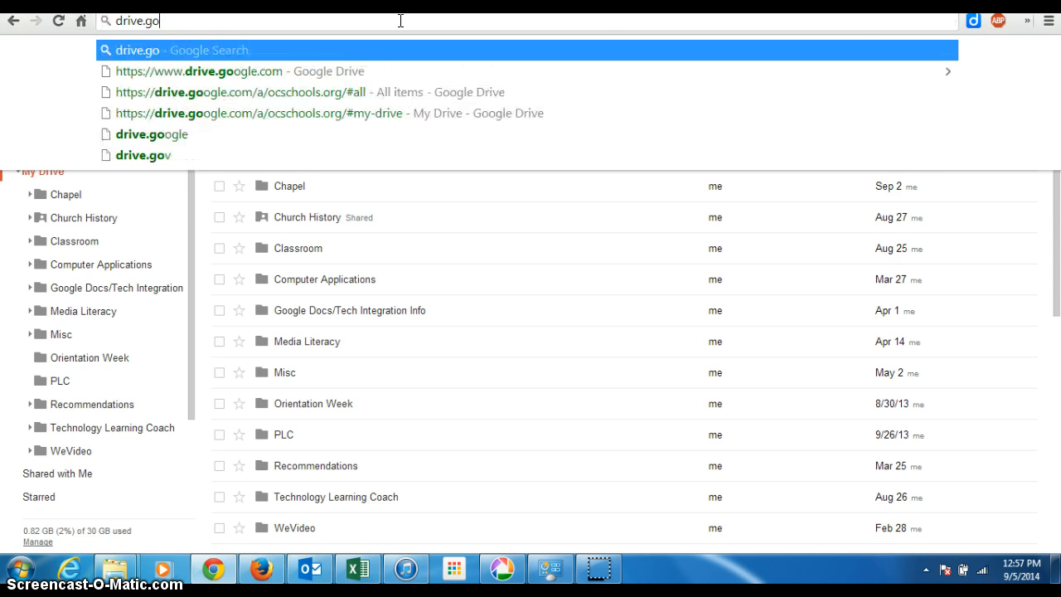
type("ogle.c")
key("Return")
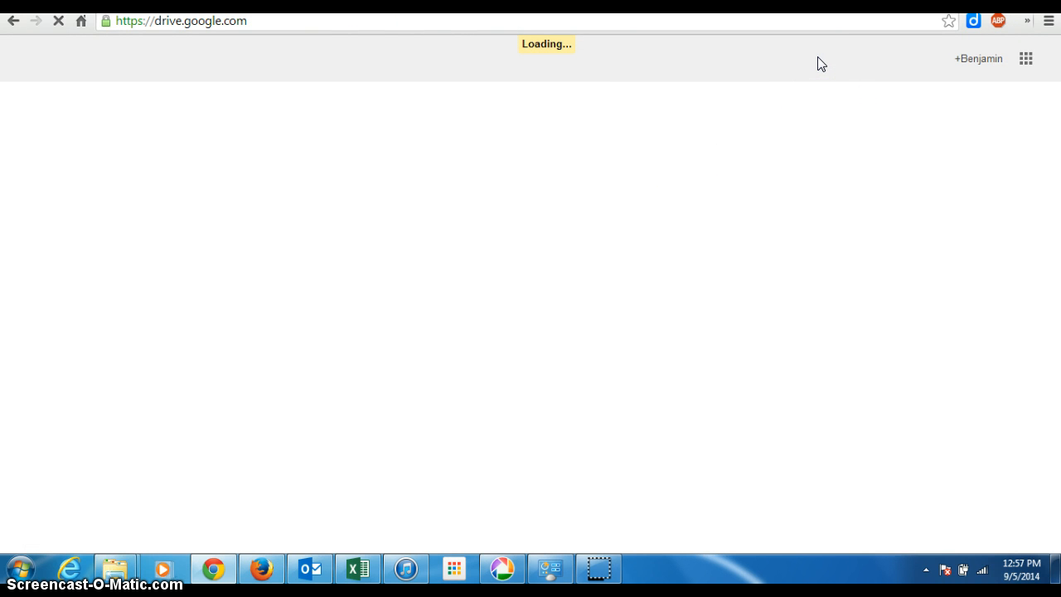
Try to switch to the ocschools.org school account from the Google+ page.
left_click(975, 60)
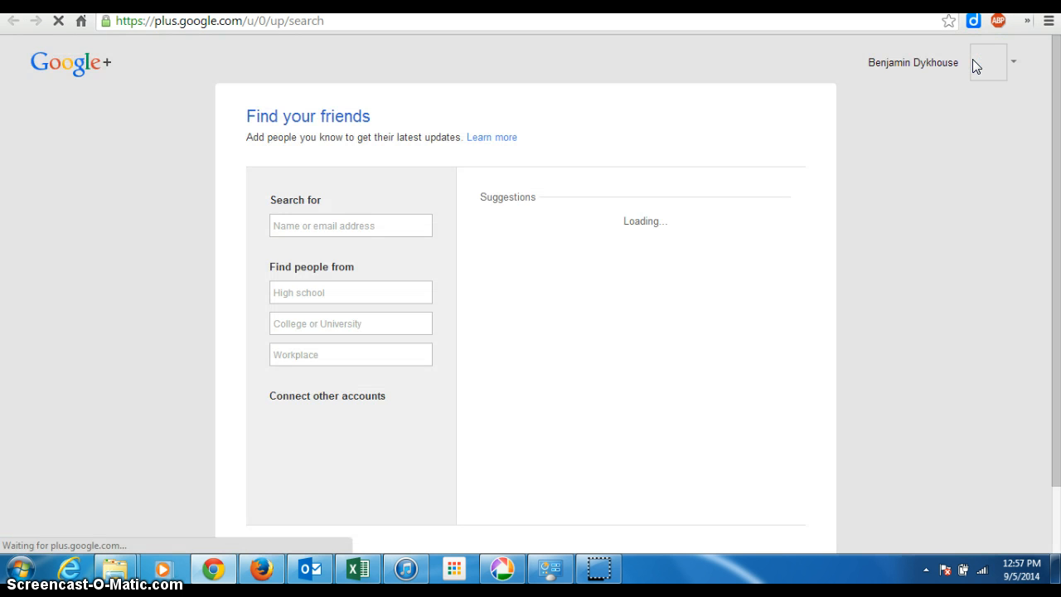
left_click(984, 62)
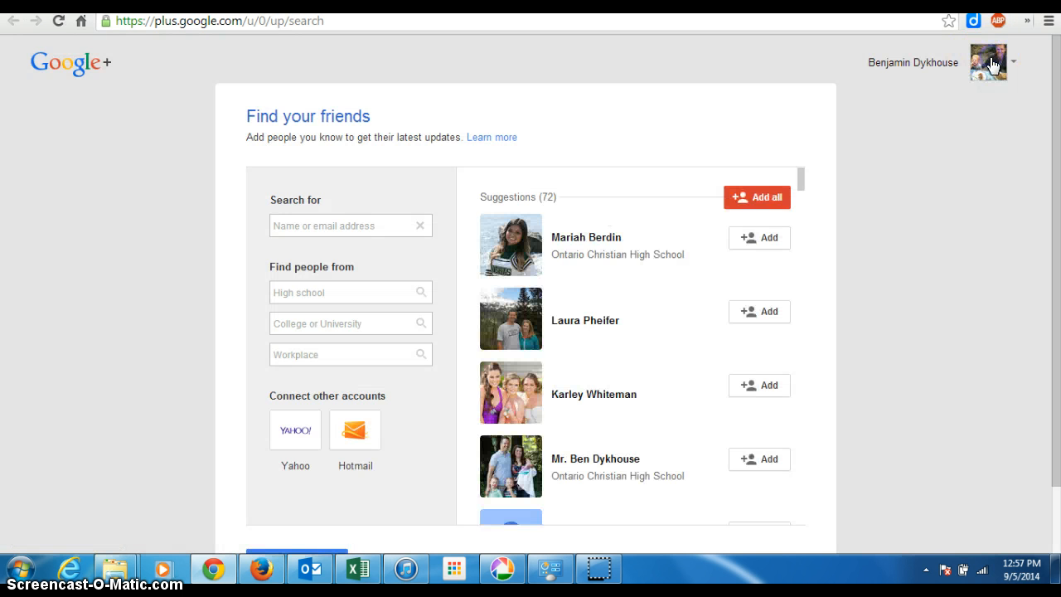
left_click(858, 226)
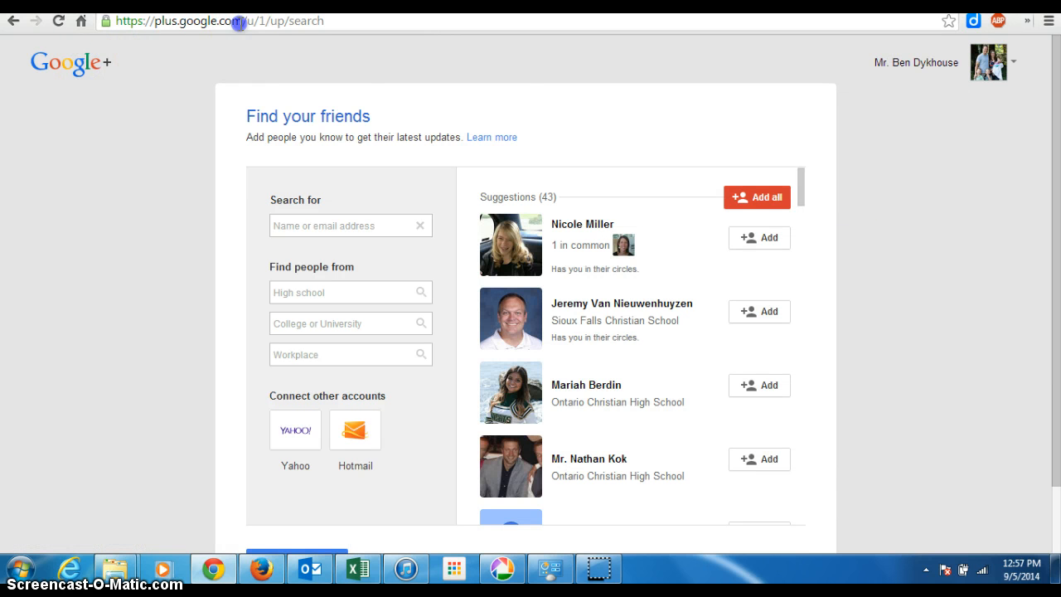
Leave the Google+ page and return to drive.google.com.
left_click(239, 22)
type("drive..")
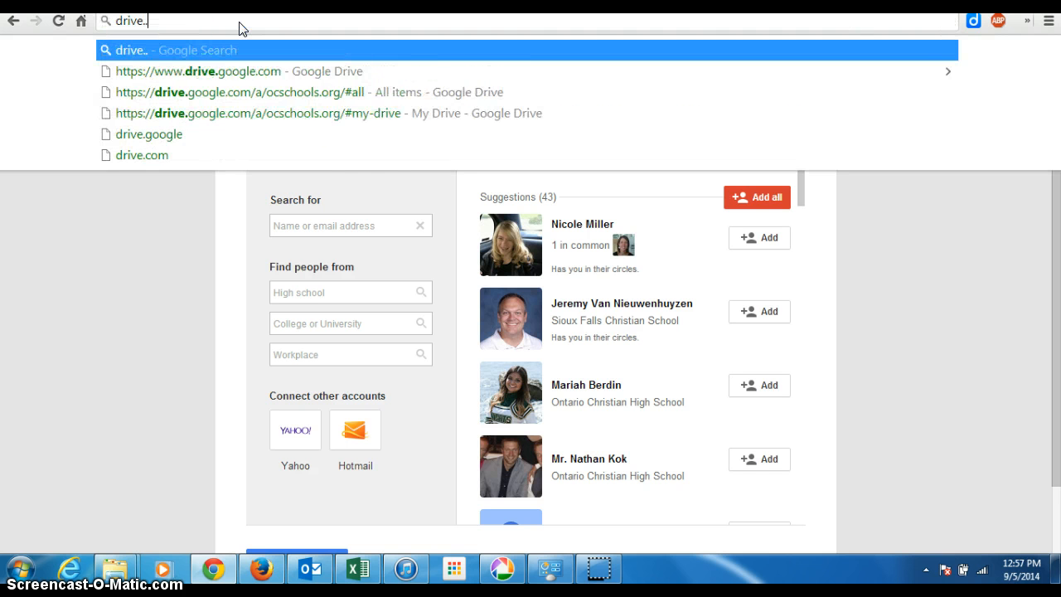
key("BackSpace")
type("g")
key("BackSpace")
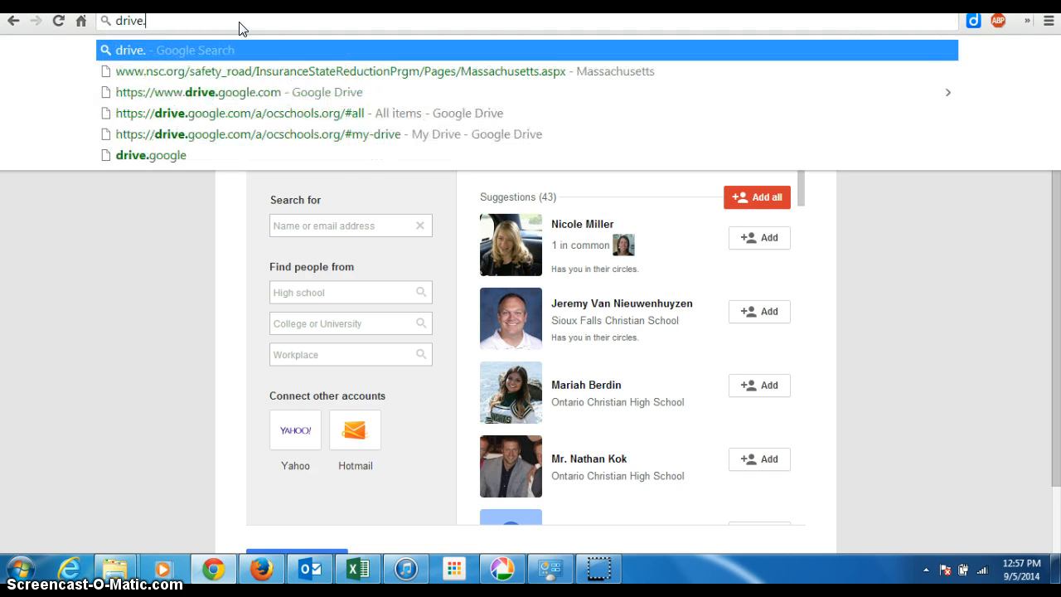
type("google.co")
key("Return")
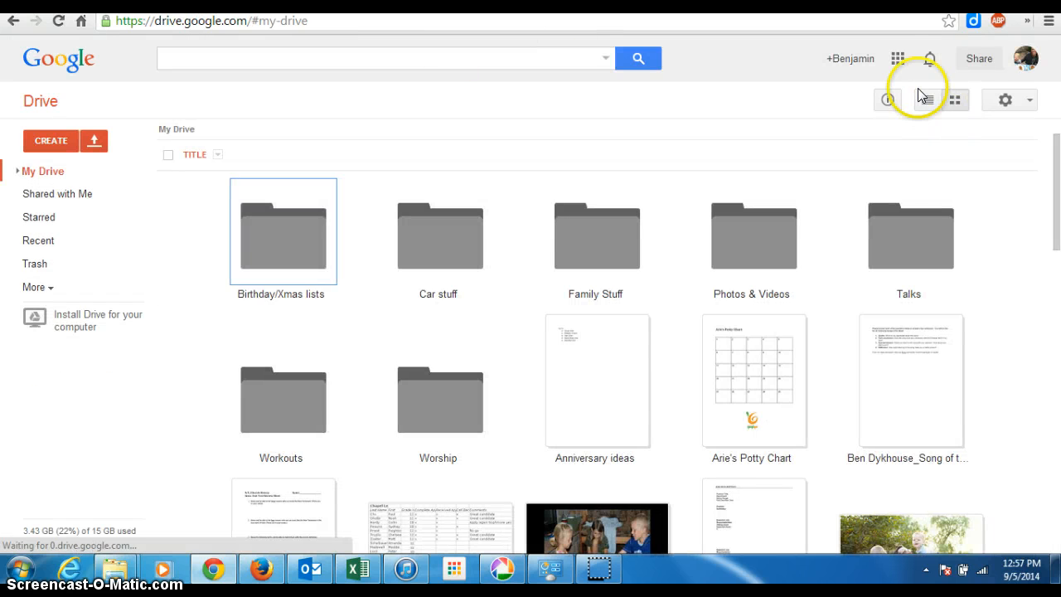
Switch Google Drive from the personal account to the ocschools.org school account.
left_click(899, 60)
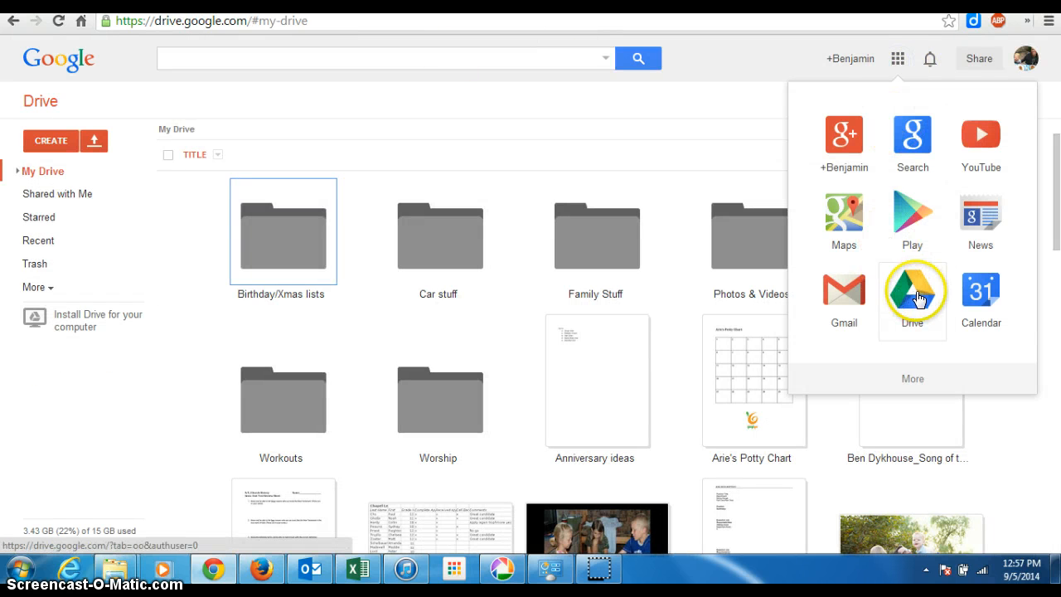
left_click(1025, 58)
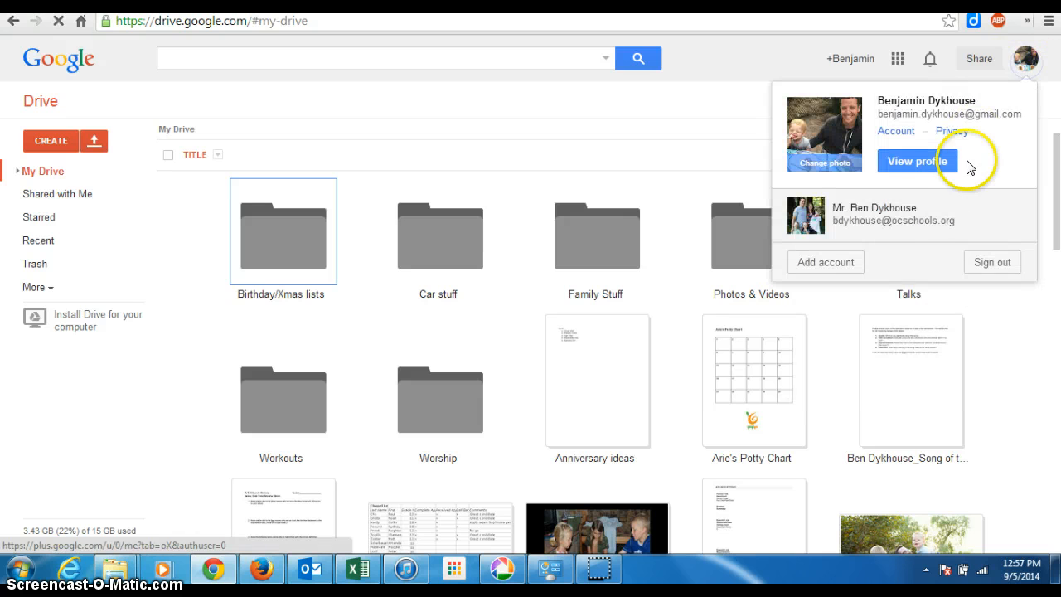
left_click(925, 232)
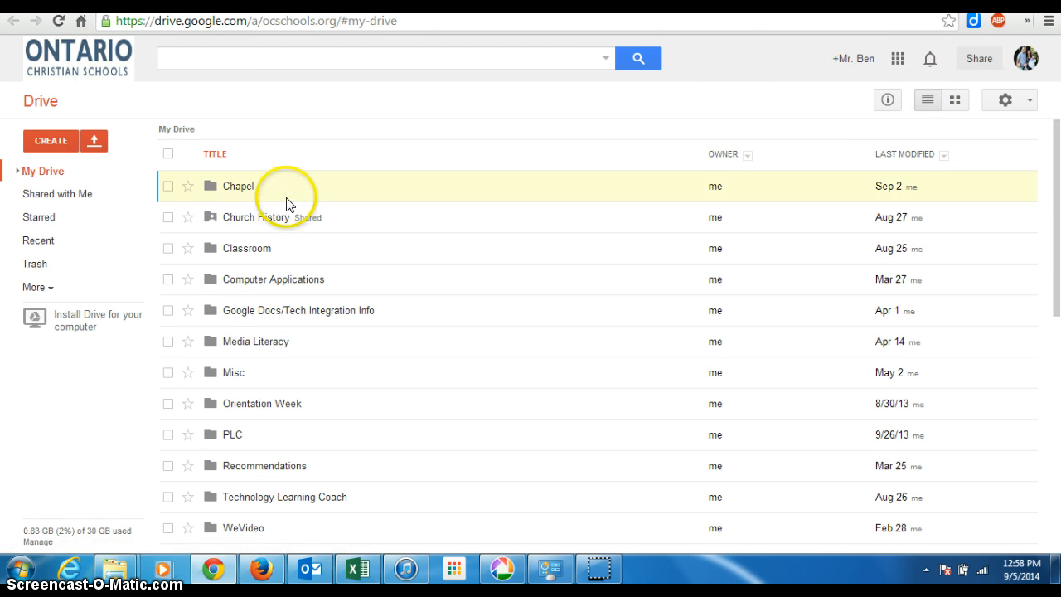
Upload the whole "2012-13 stuff" folder from the computer's desktop to My Drive.
left_click(98, 141)
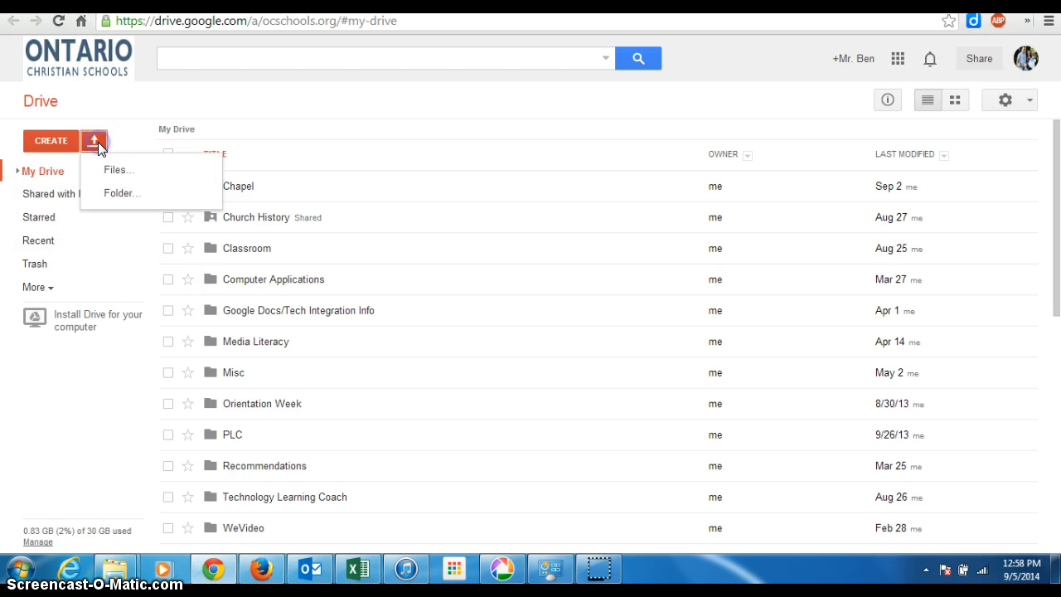
left_click(116, 193)
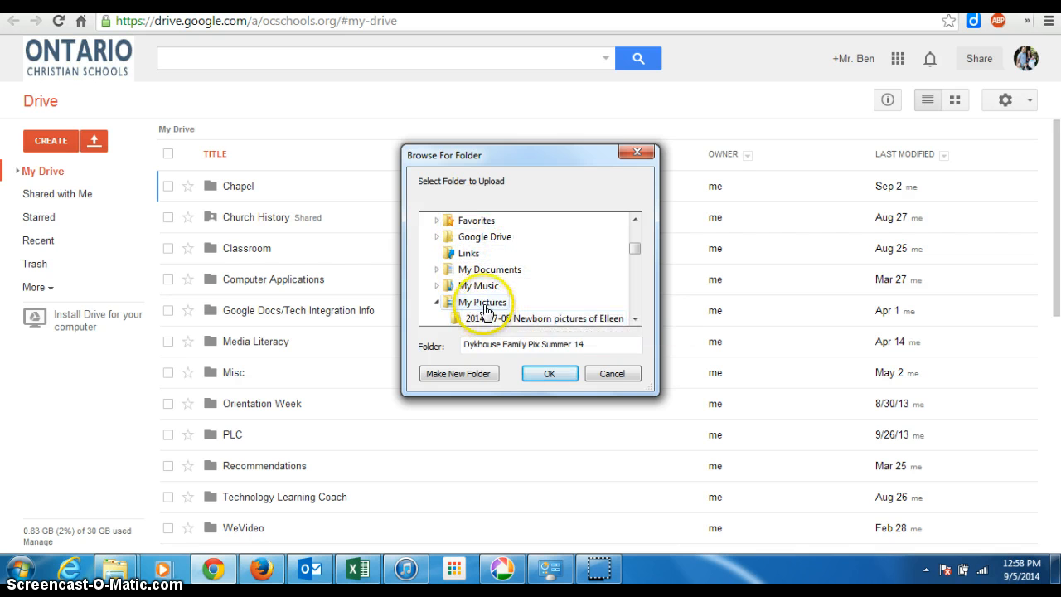
left_click(636, 255)
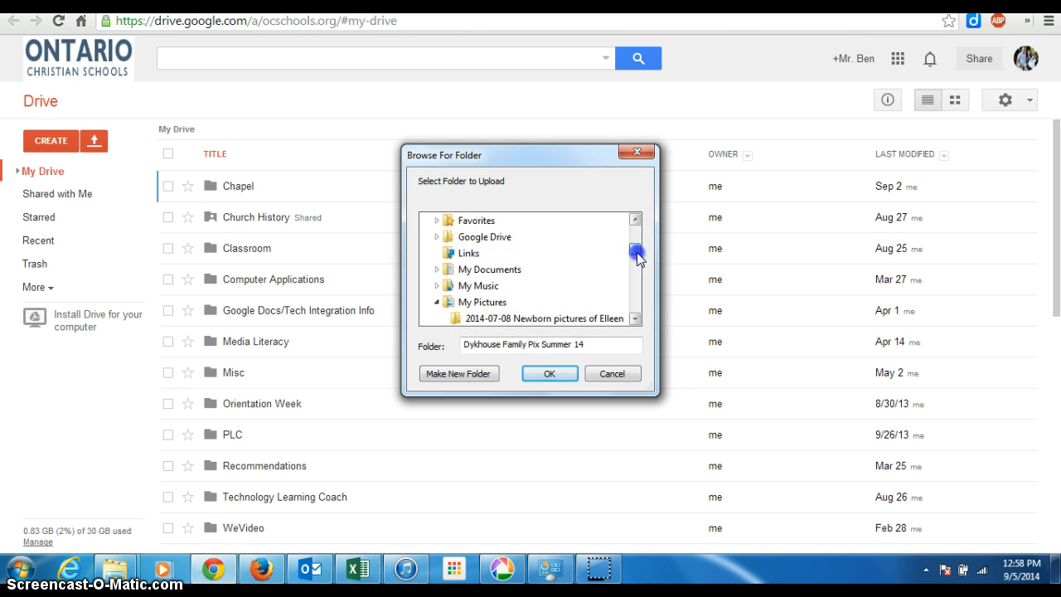
left_click_drag(637, 255, 635, 305)
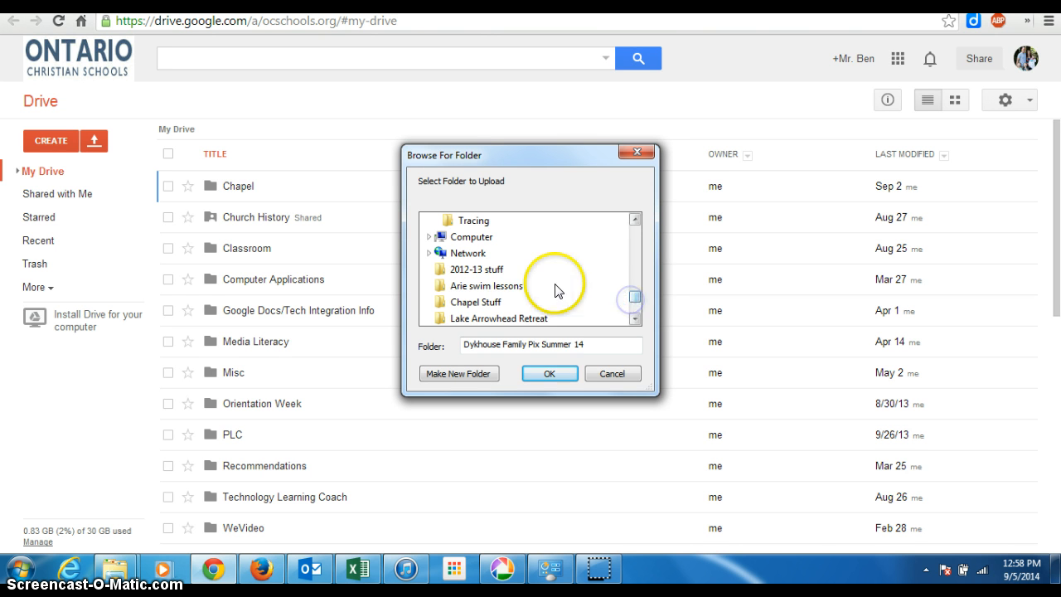
left_click(502, 270)
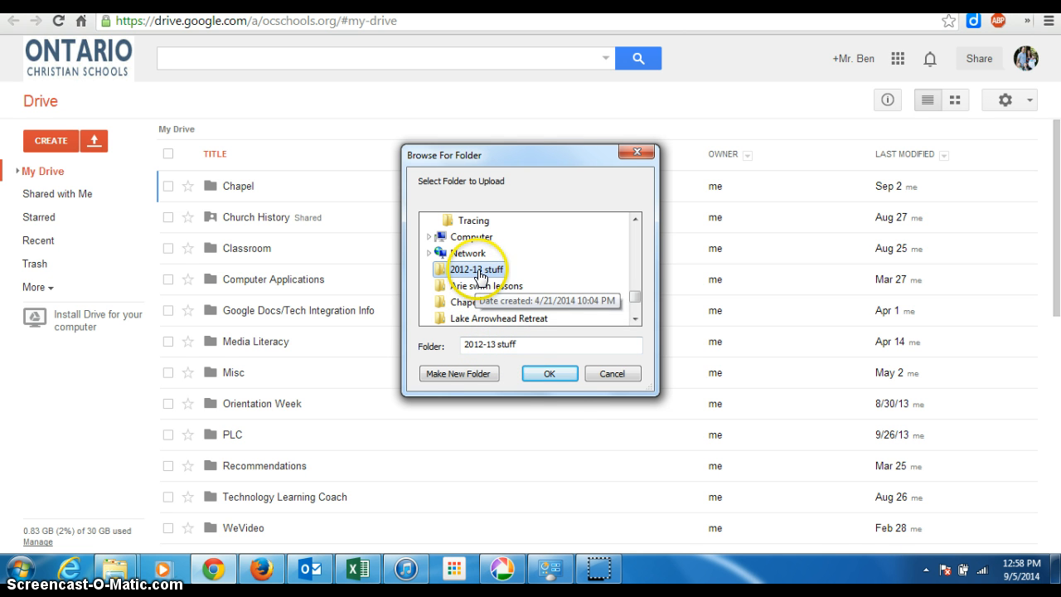
left_click(551, 374)
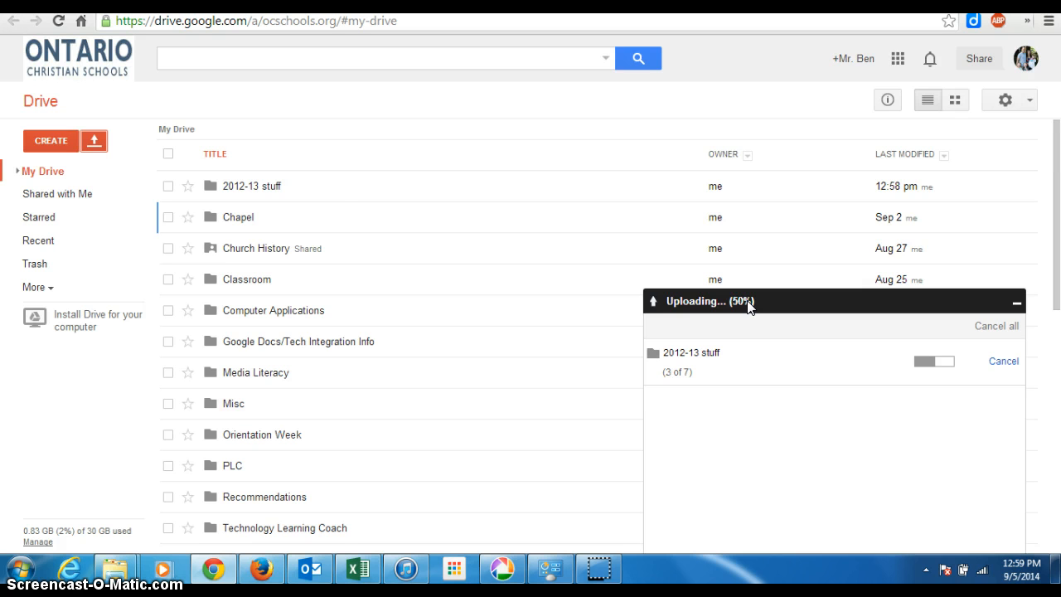
Dismiss the finished upload's status window and open the "2012-13 stuff" folder to view its files and available actions.
left_click(270, 189)
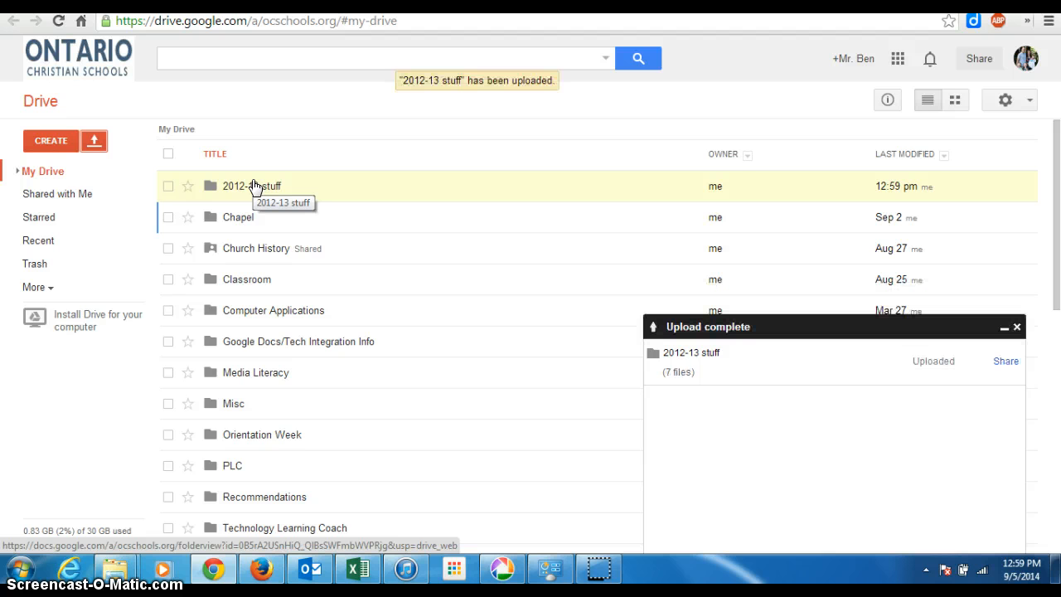
left_click(256, 189)
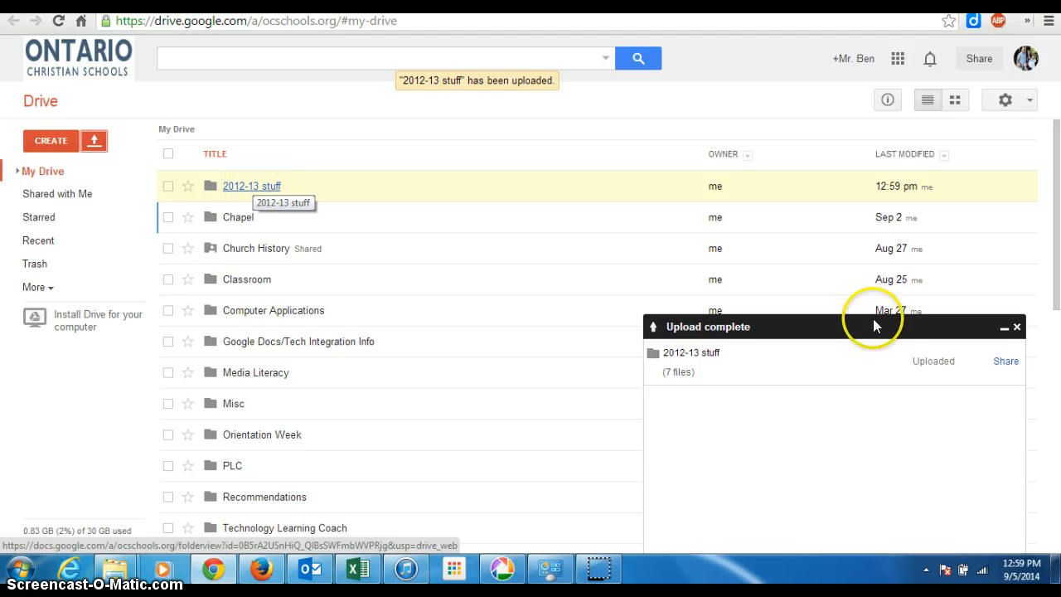
left_click(1016, 327)
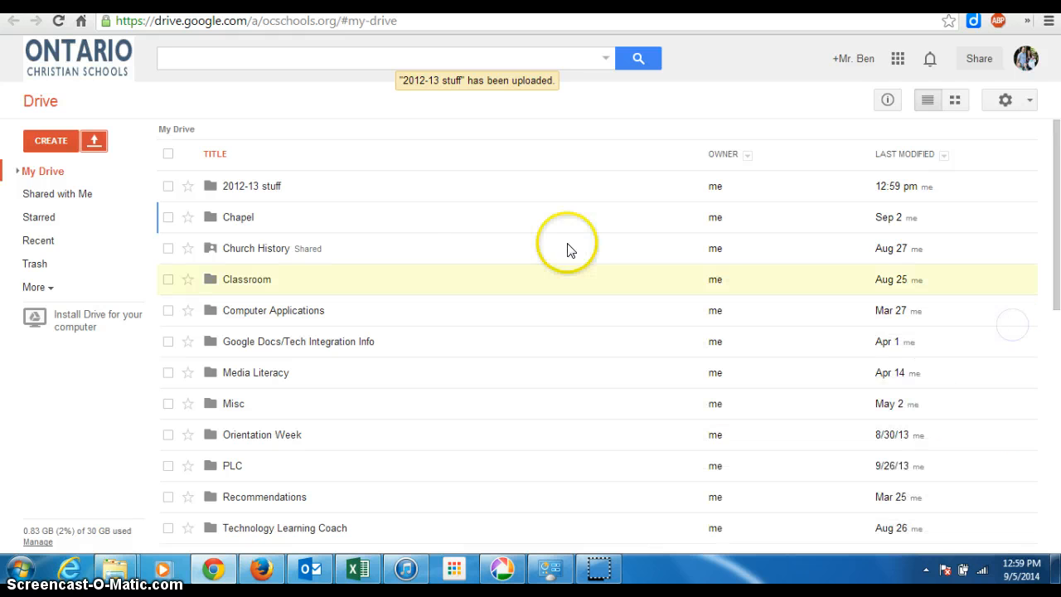
left_click(238, 189)
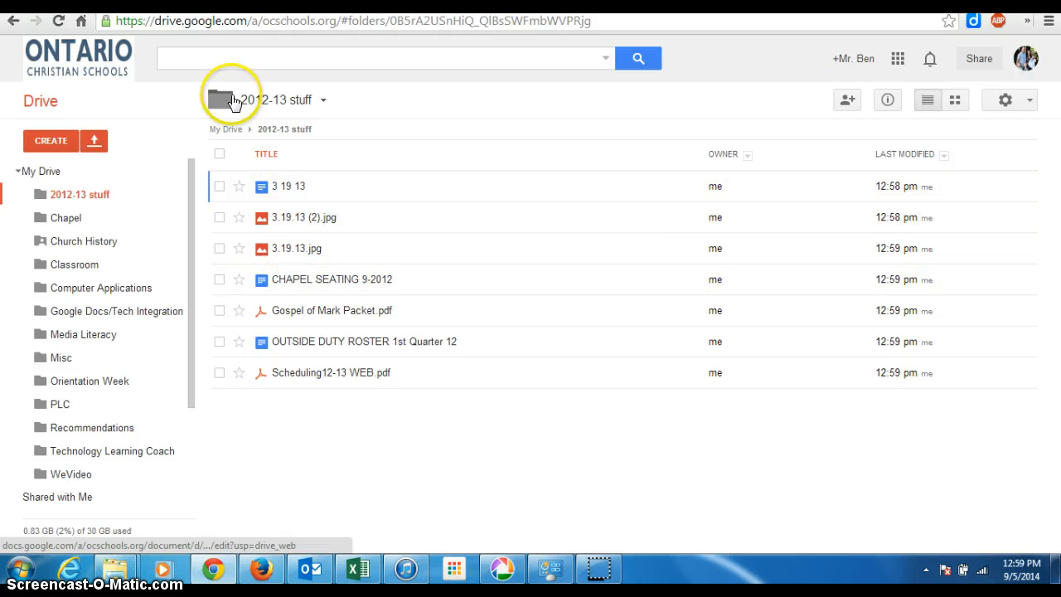
left_click(326, 100)
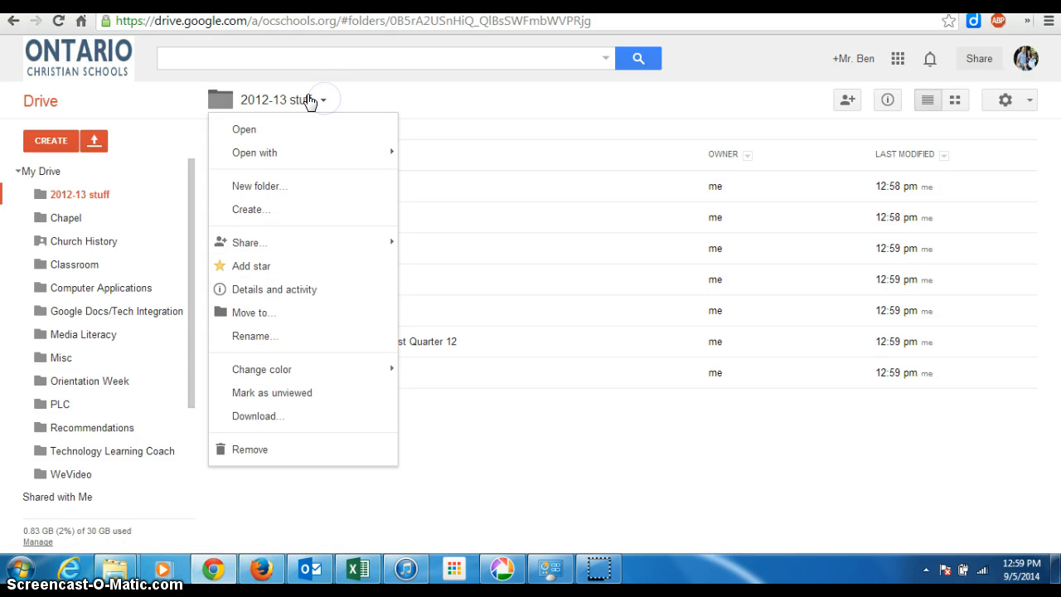
left_click(461, 108)
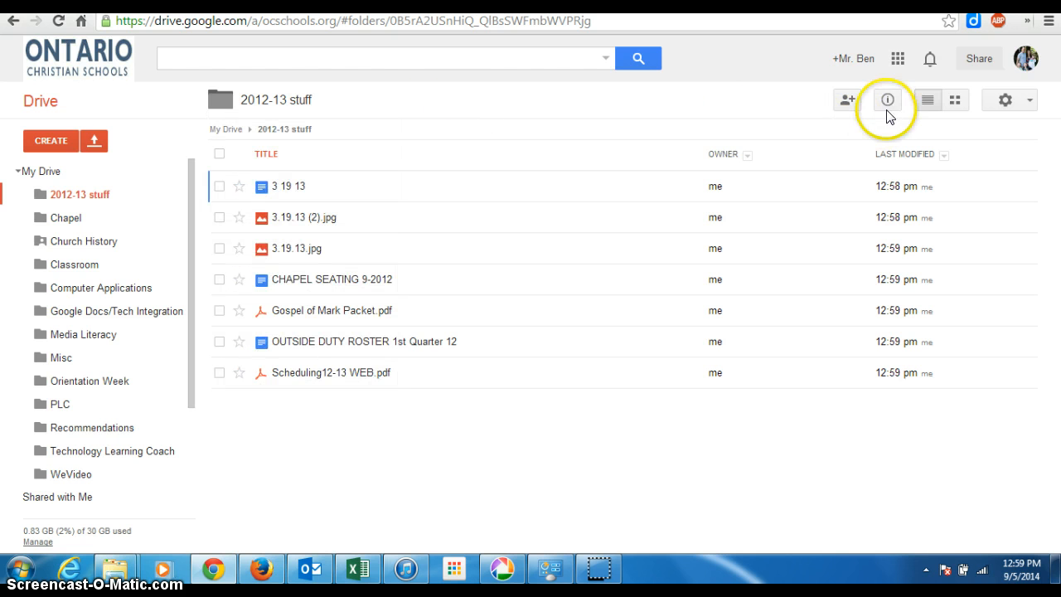
Look through the Drive settings and display the upload settings with the file conversion options.
left_click(1029, 100)
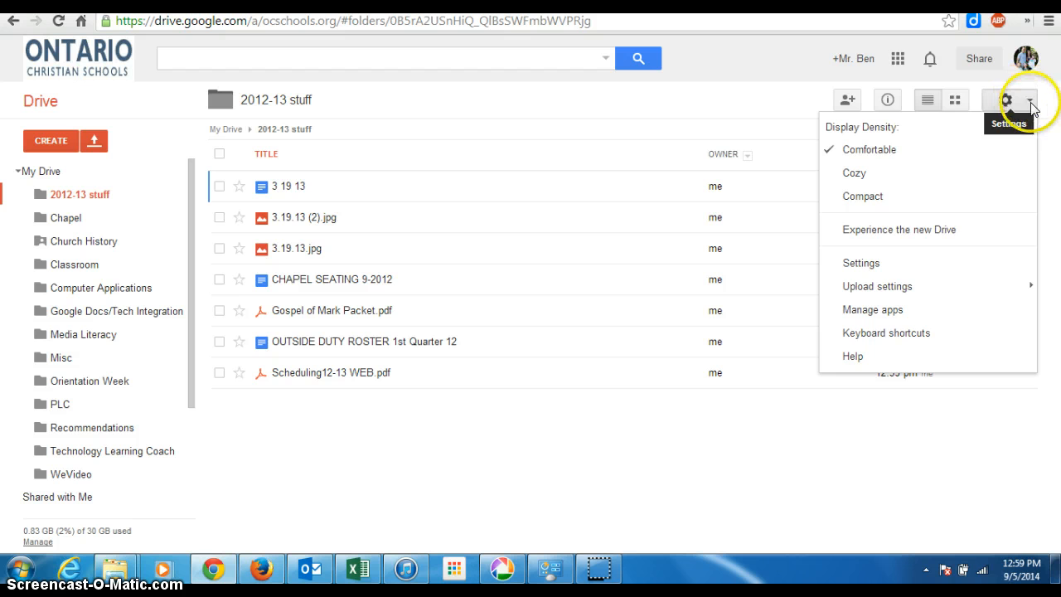
left_click(865, 262)
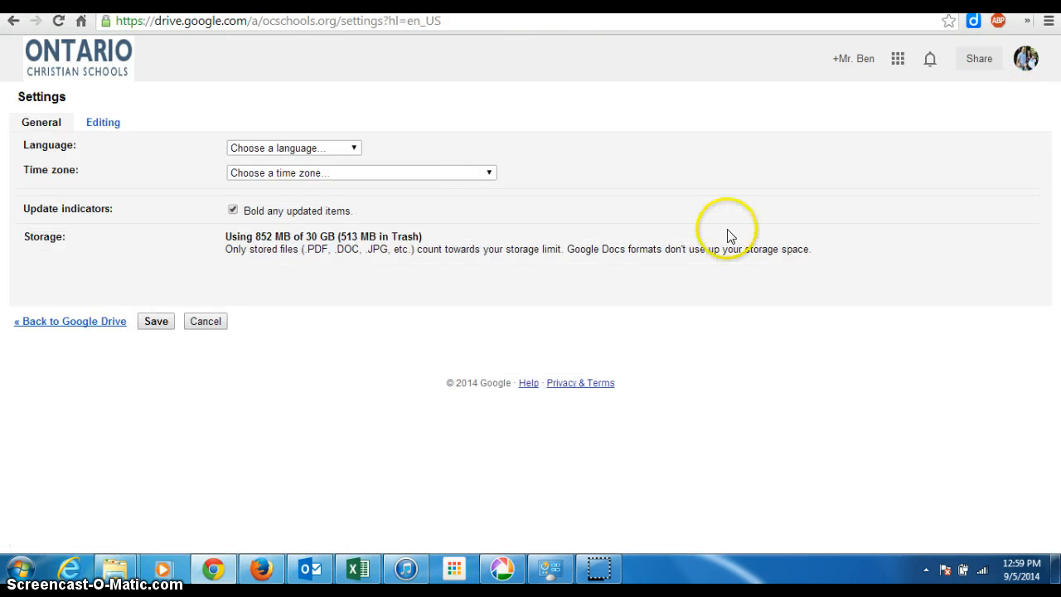
left_click(15, 22)
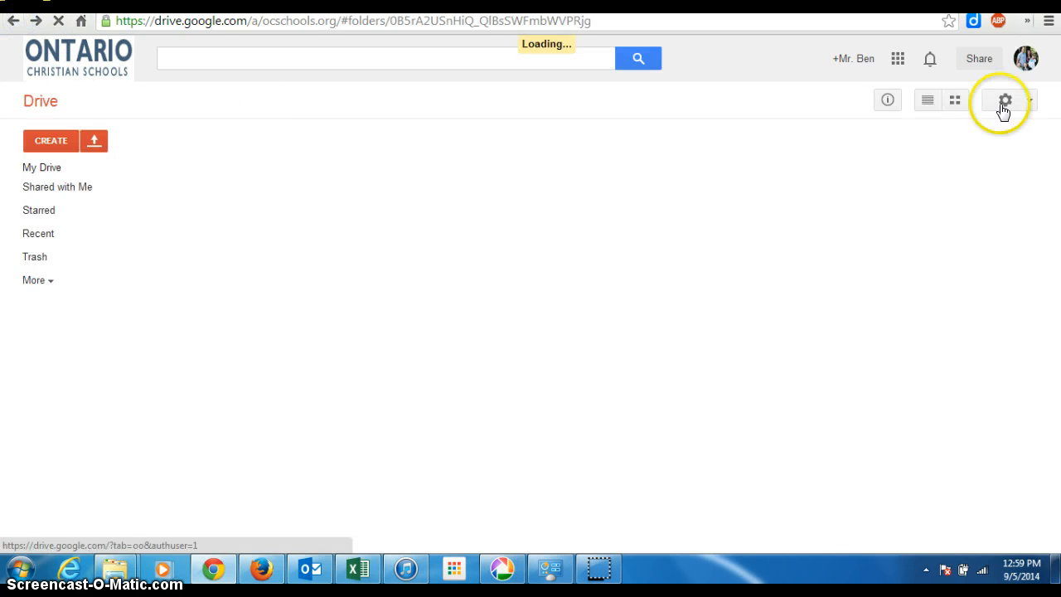
left_click(1028, 101)
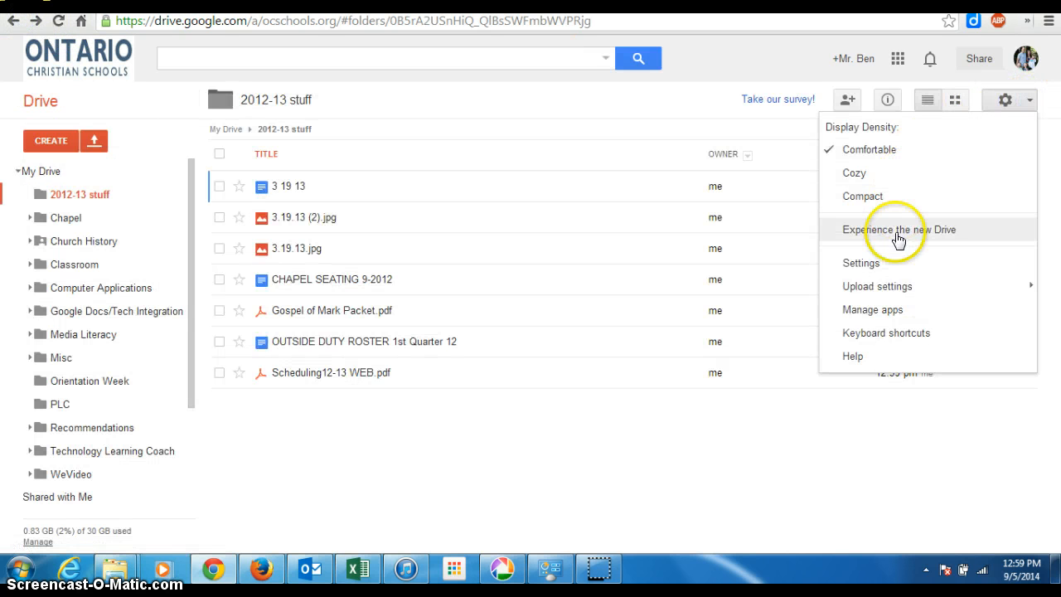
mouse_move(918, 292)
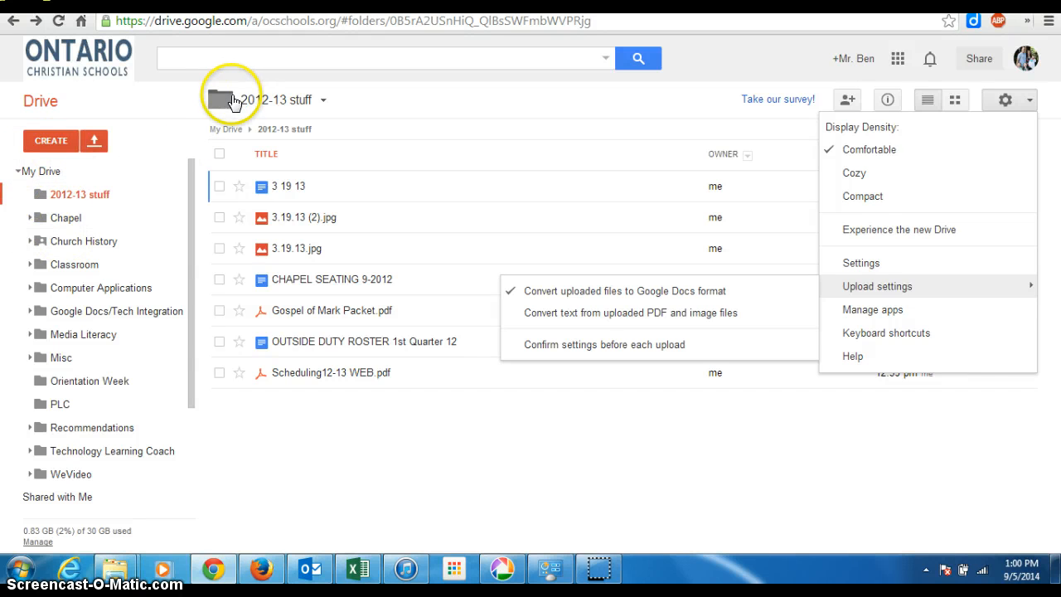
Return to My Drive and move the "2012-13 stuff" folder to the trash.
left_click(65, 199)
left_click(40, 170)
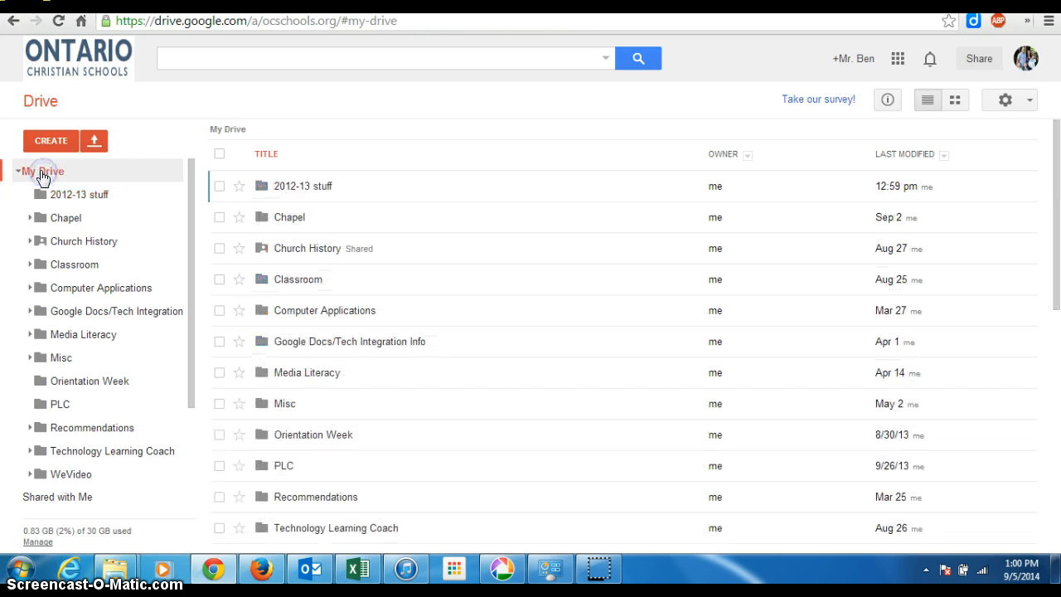
left_click(219, 187)
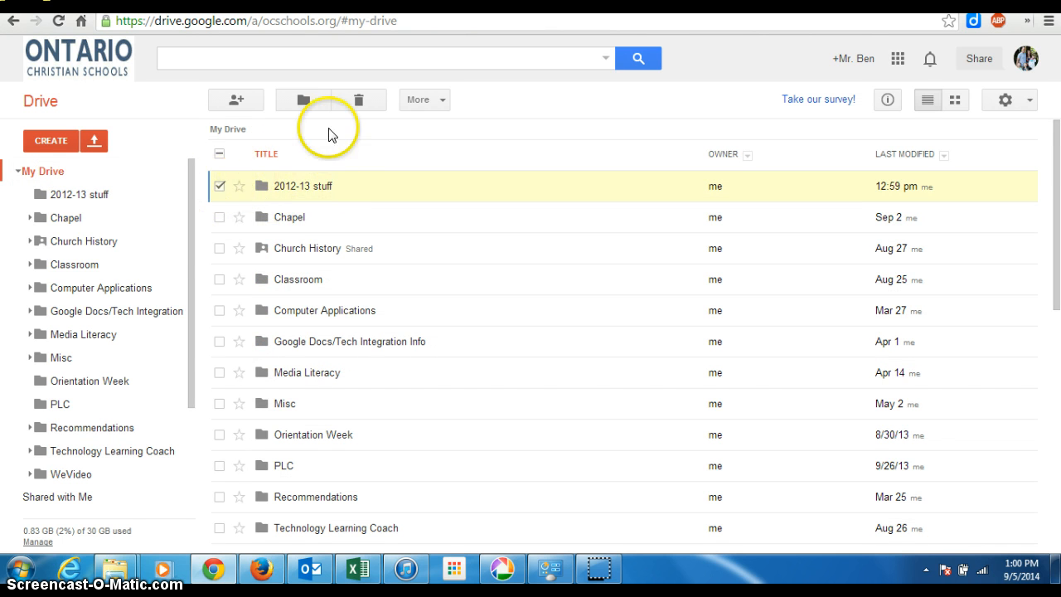
left_click(363, 103)
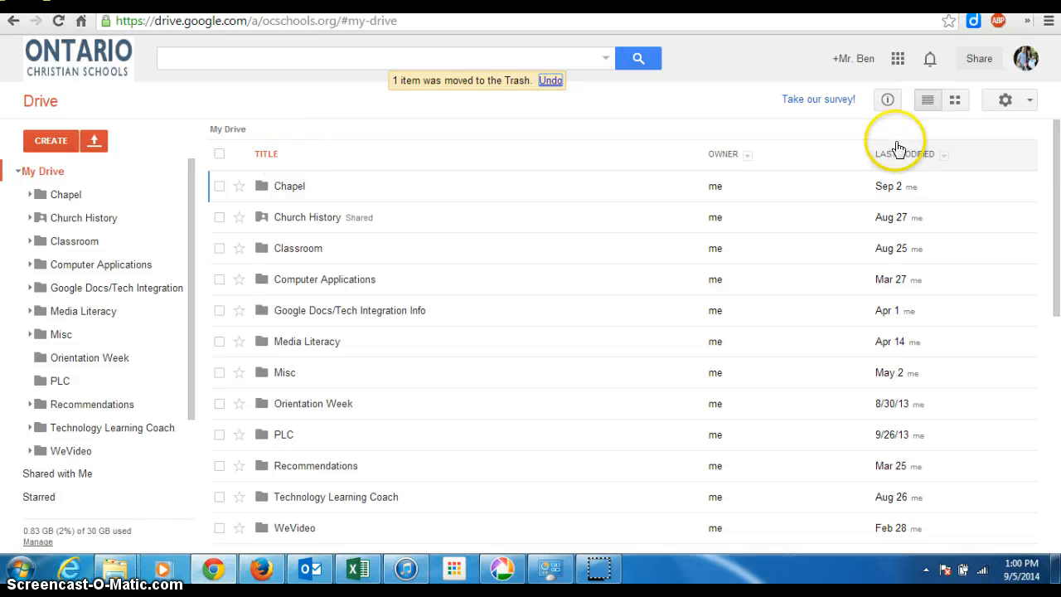
Upload the whole "2012-13 stuff" folder from the computer's desktop to My Drive again.
left_click(94, 143)
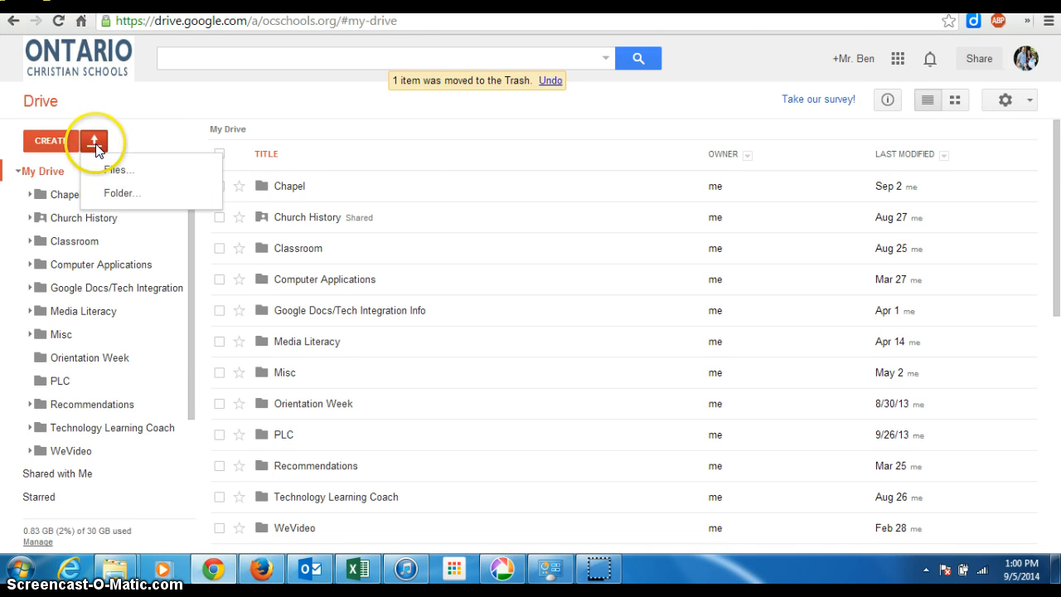
left_click(122, 193)
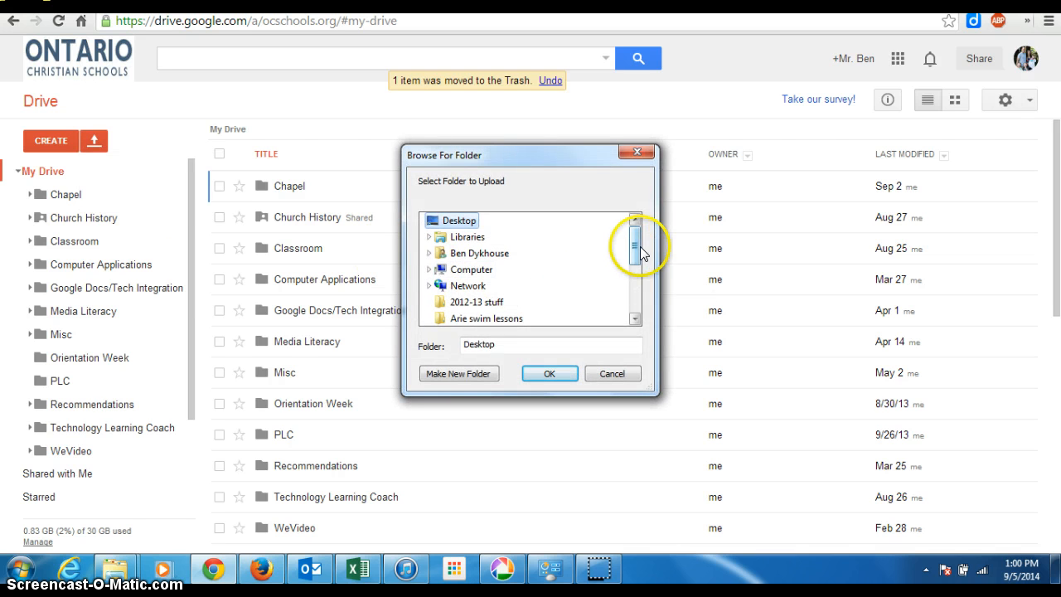
left_click_drag(636, 239, 635, 253)
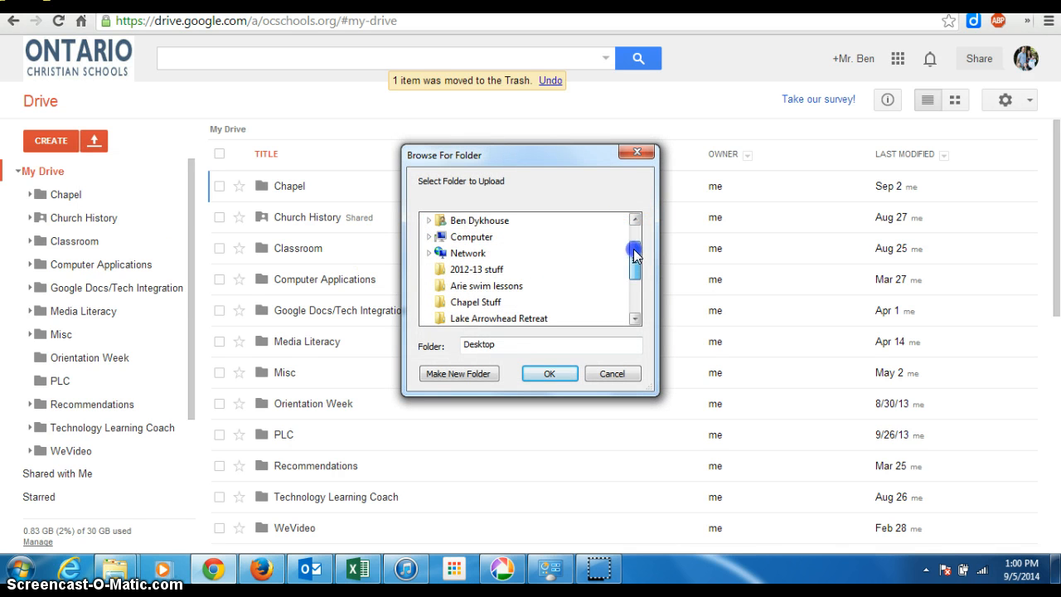
left_click(464, 272)
left_click(549, 373)
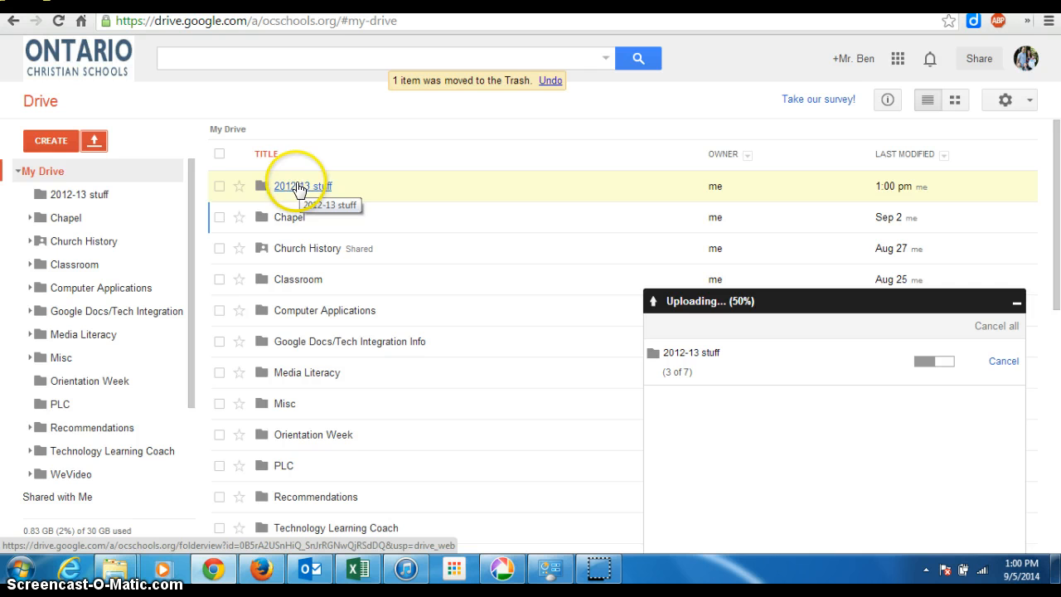
scroll(348, 510, "down", 2)
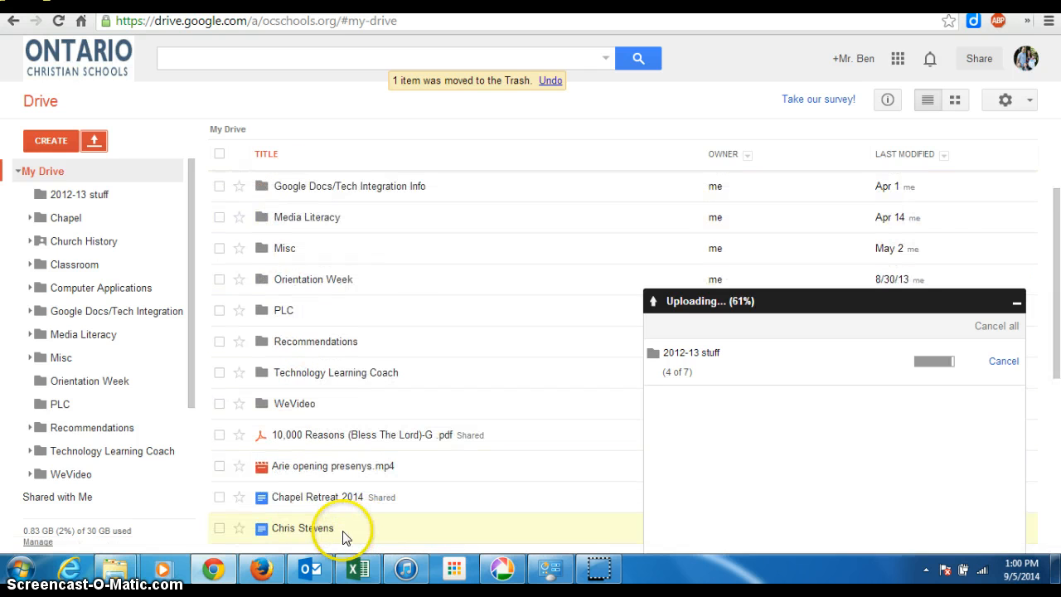
scroll(339, 535, "up", 2)
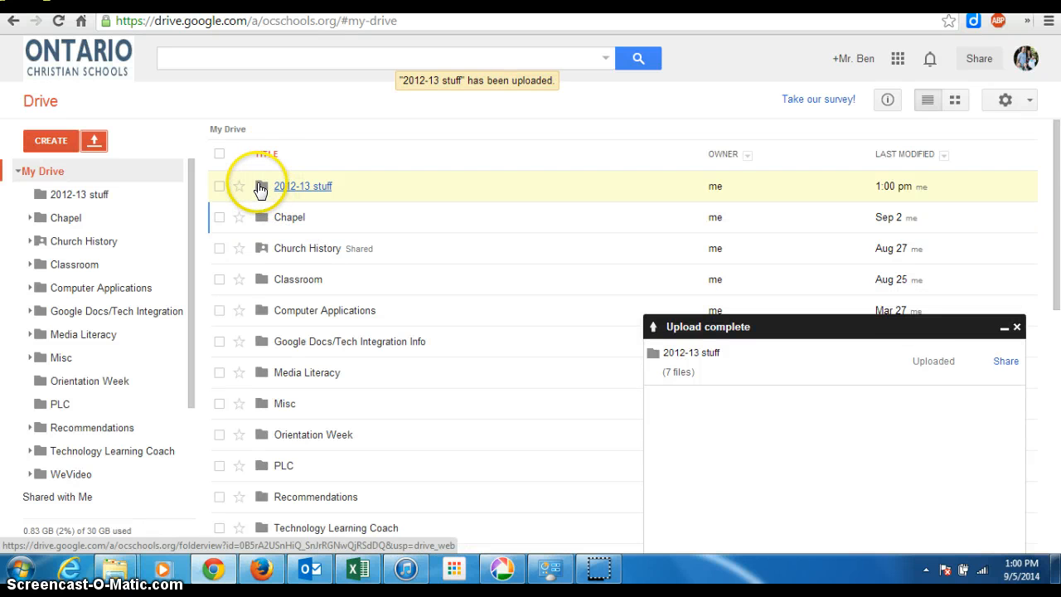
Dismiss the upload status window, and open the sharing settings of the uploaded "2012-13 stuff" folder.
left_click(1017, 328)
left_click(331, 187)
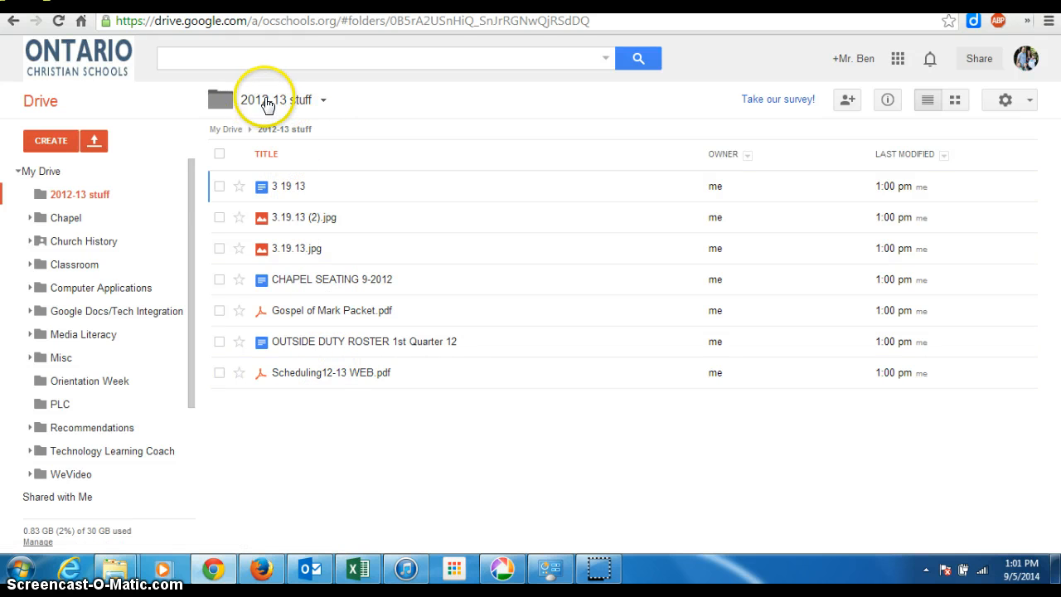
left_click(322, 101)
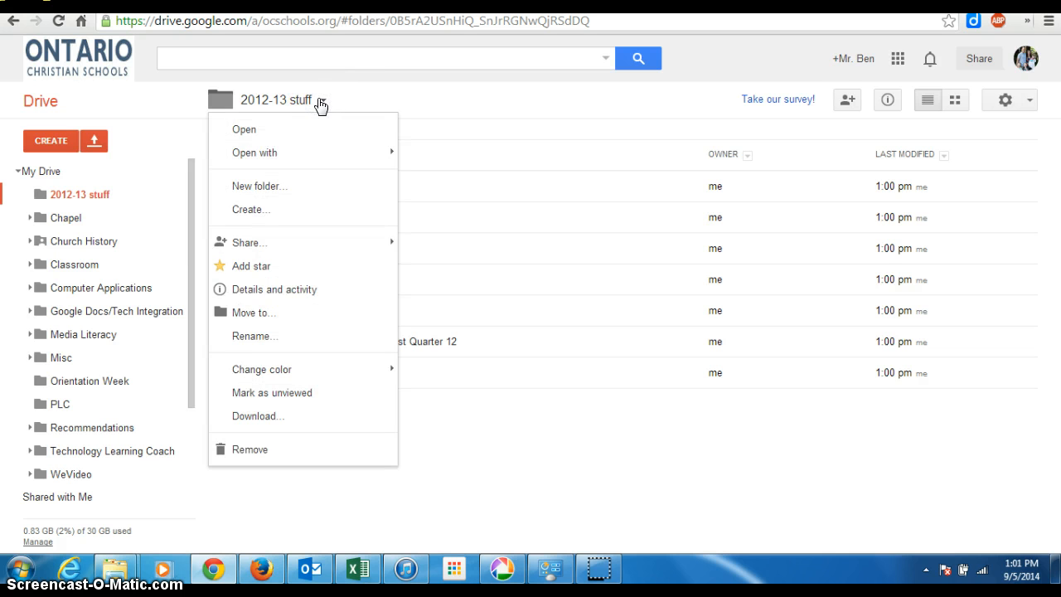
mouse_move(286, 253)
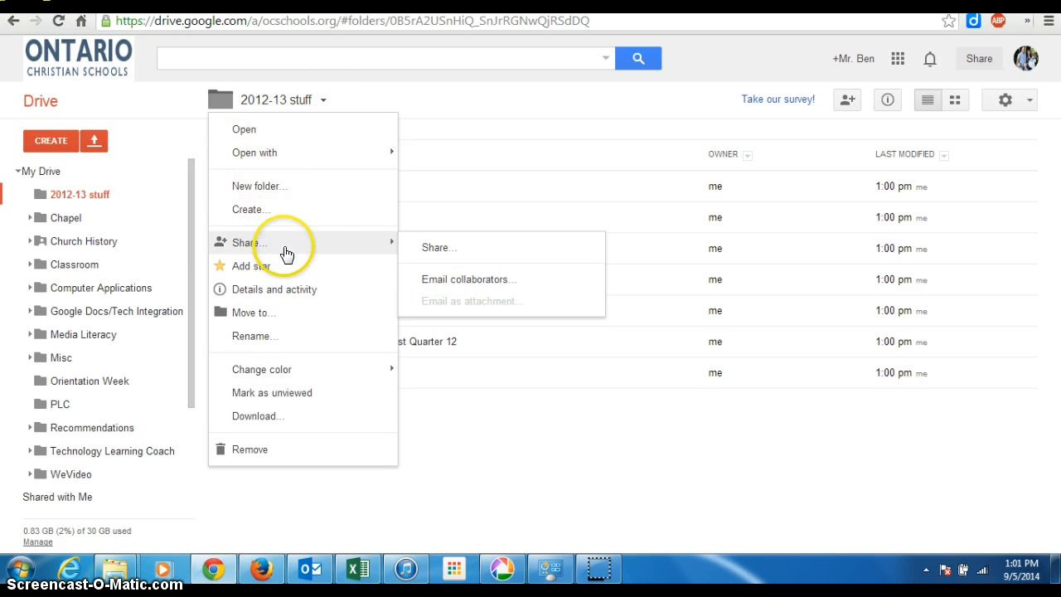
left_click(438, 248)
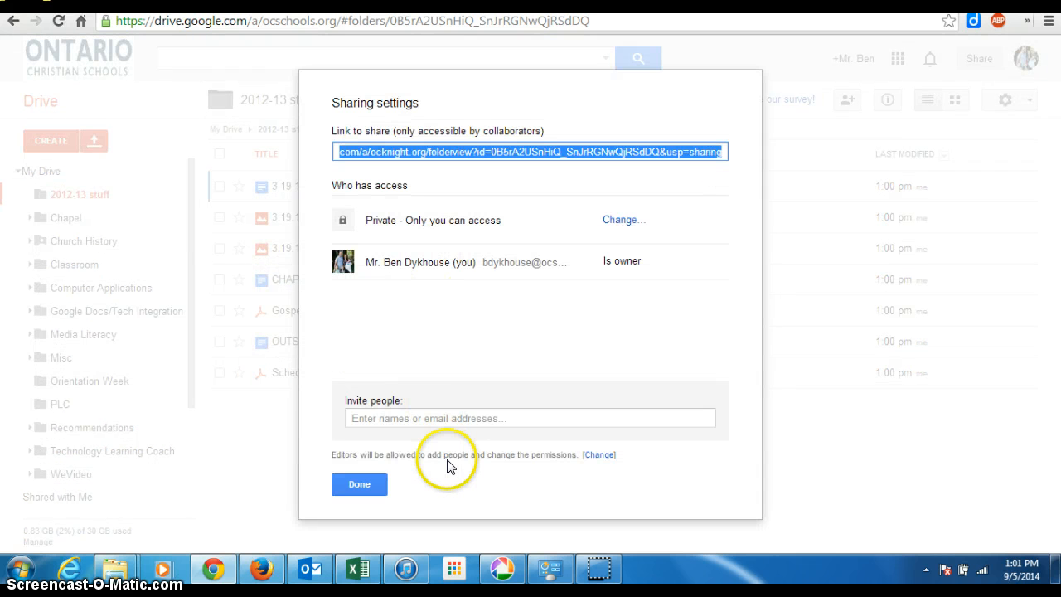
Enter the first student's suggested contact as an invitee to the folder and set the permission to "Can view".
left_click(444, 412)
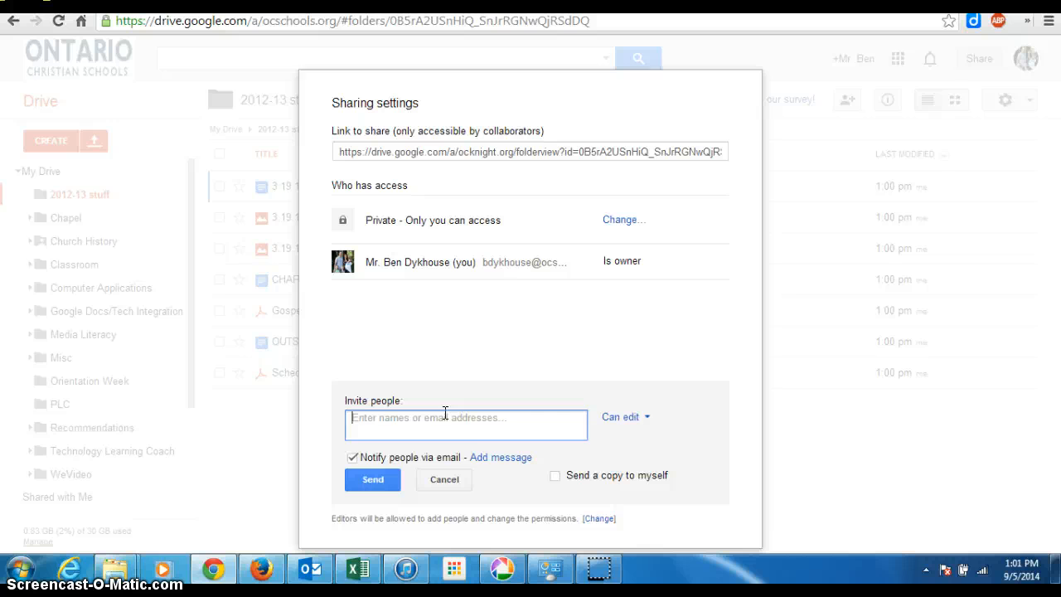
type("renee")
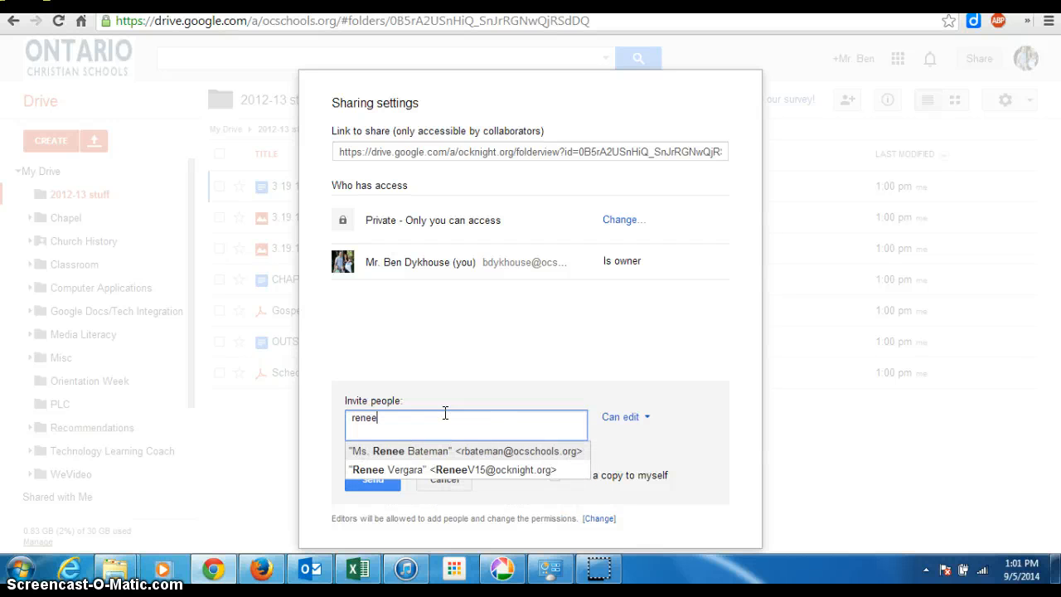
left_click(443, 470)
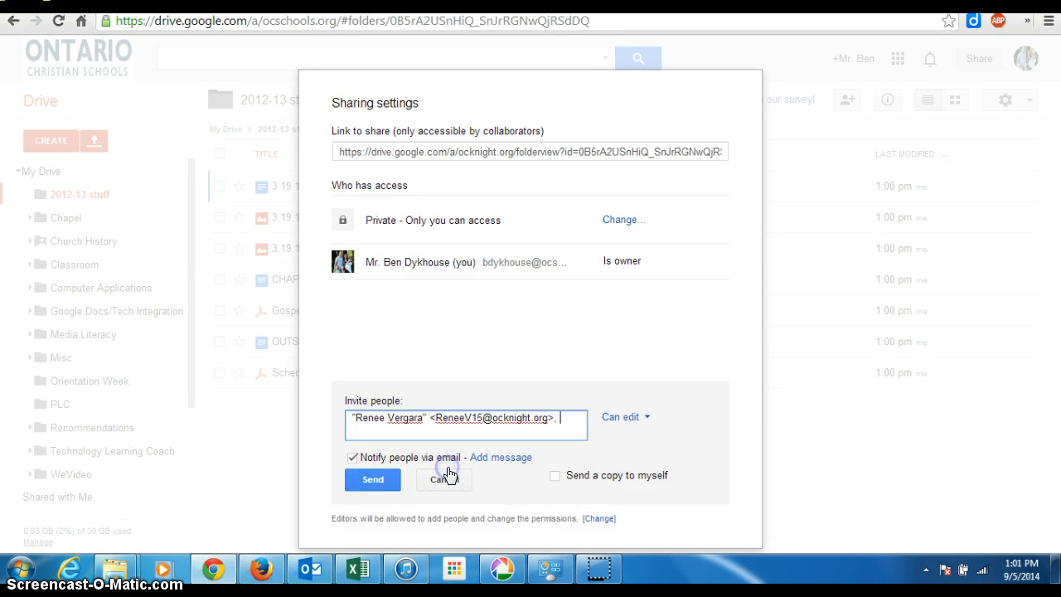
left_click(645, 423)
left_click(645, 424)
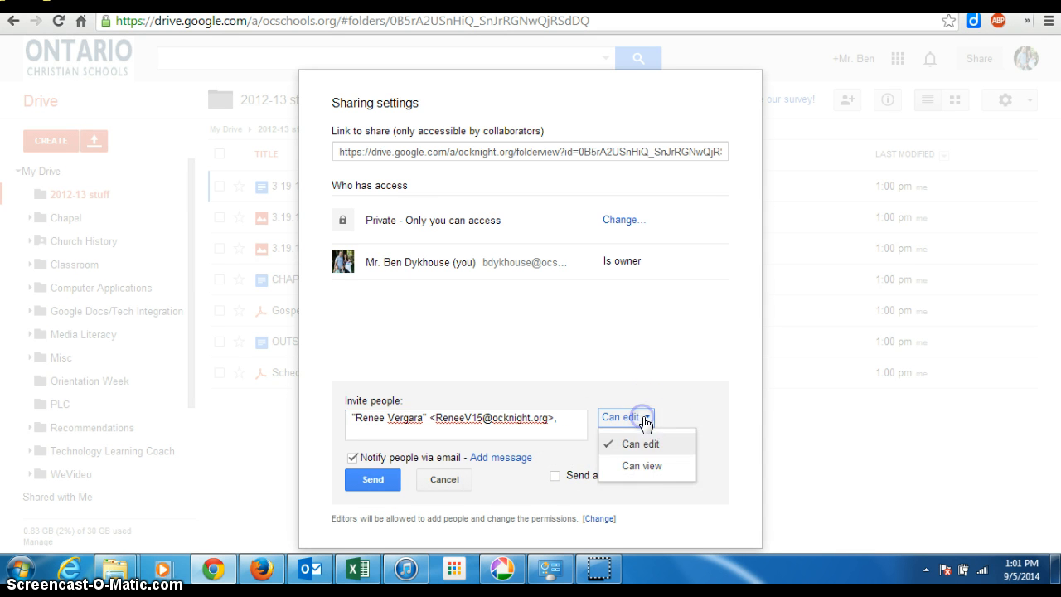
left_click(649, 467)
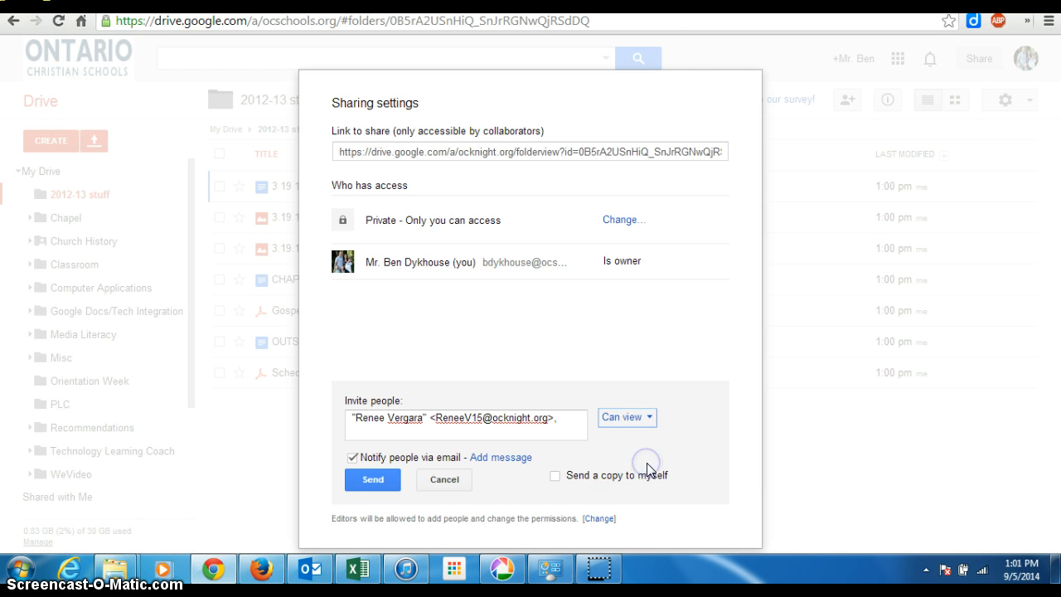
Add a second student's suggested contact to the invitation list for the "2012-13 stuff" folder.
left_click(579, 418)
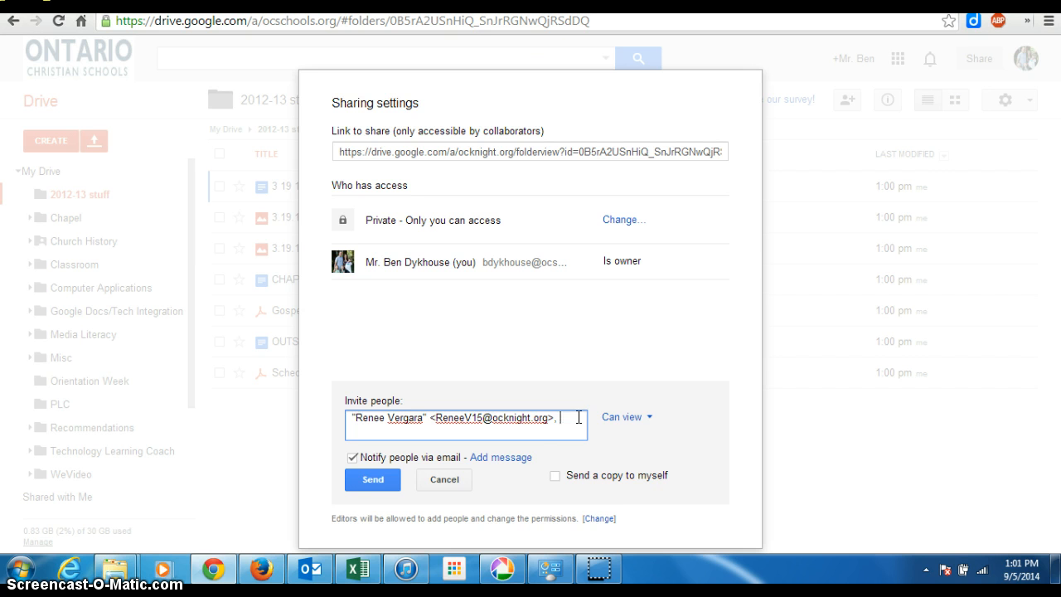
type("jaqu")
type("e")
key("BackSpace")
key("BackSpace")
key("BackSpace")
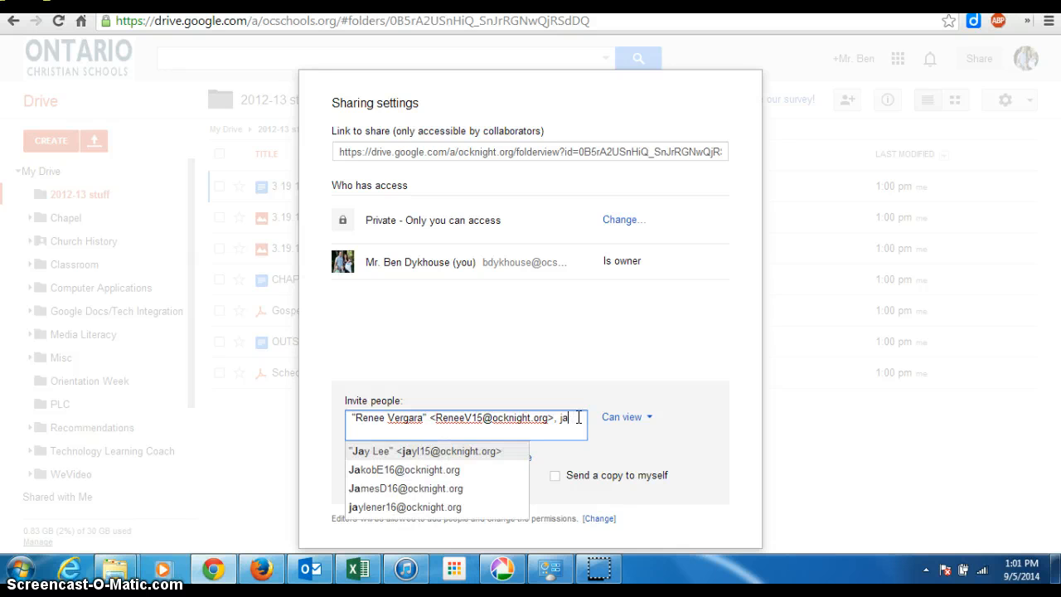
key("BackSpace")
type("ack")
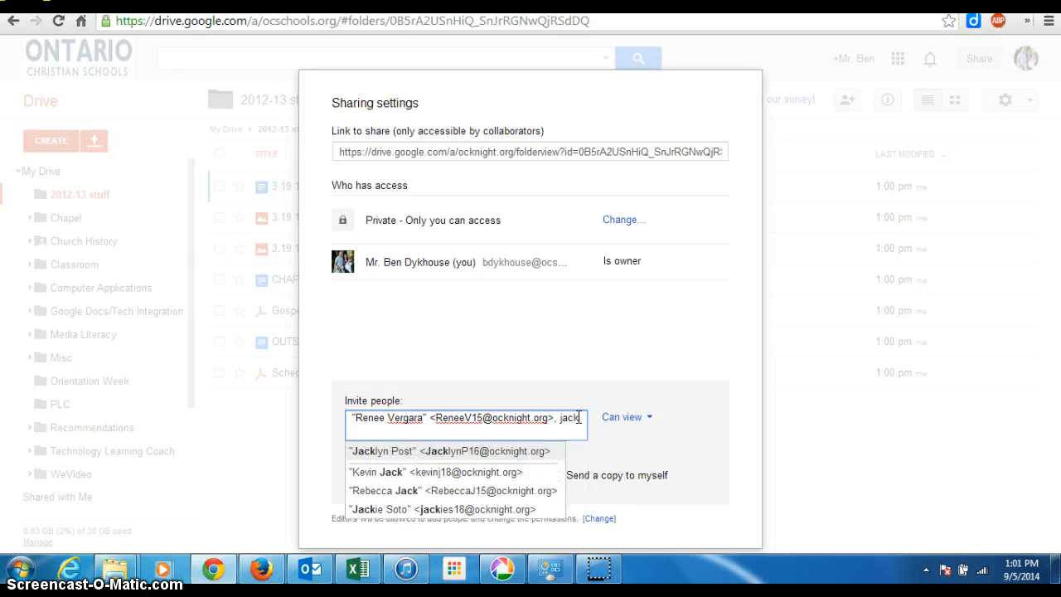
left_click(397, 491)
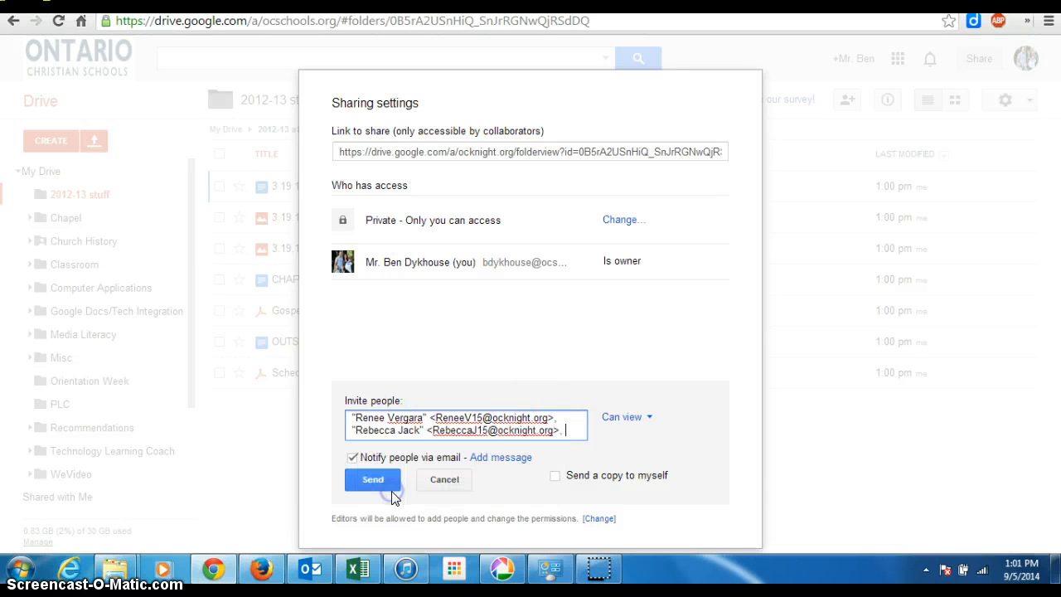
Select the folder's sharing link to view its copy option, and look at the choices for sending or cancelling the invitation.
left_click(554, 438)
left_click(375, 480)
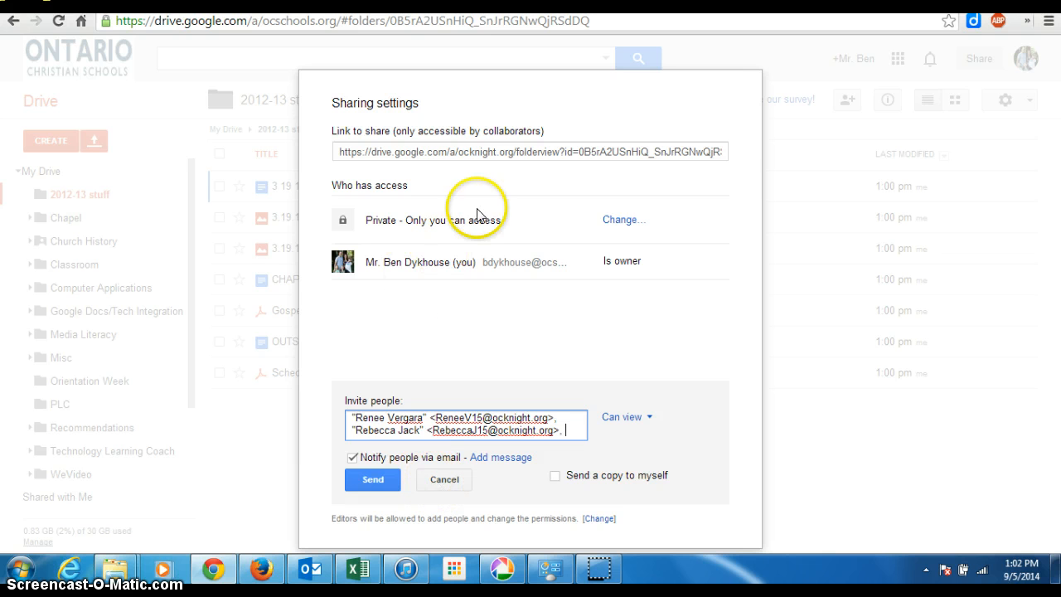
left_click(488, 152)
right_click(487, 155)
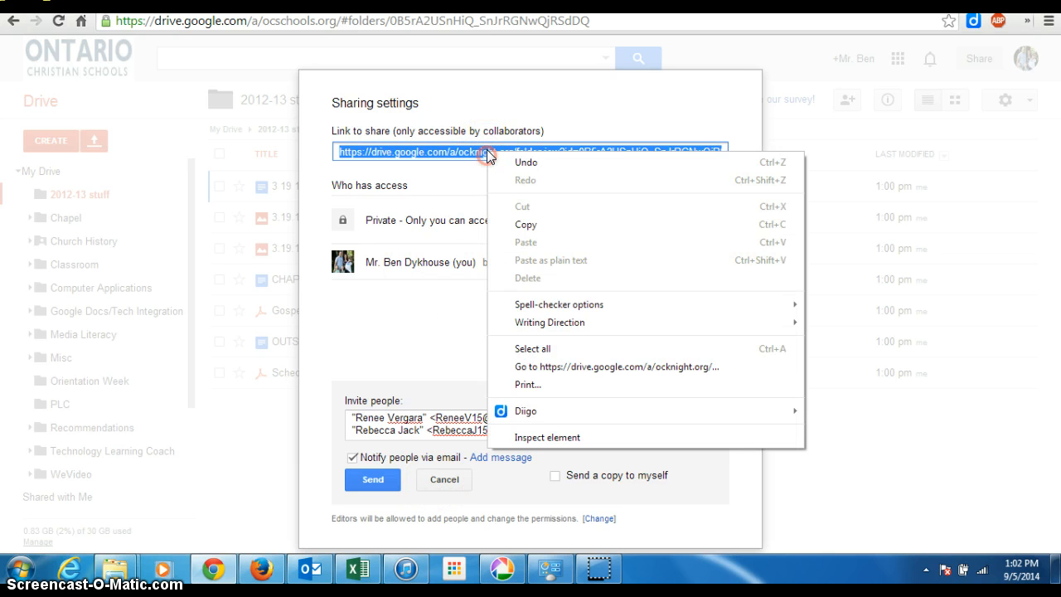
left_click(492, 102)
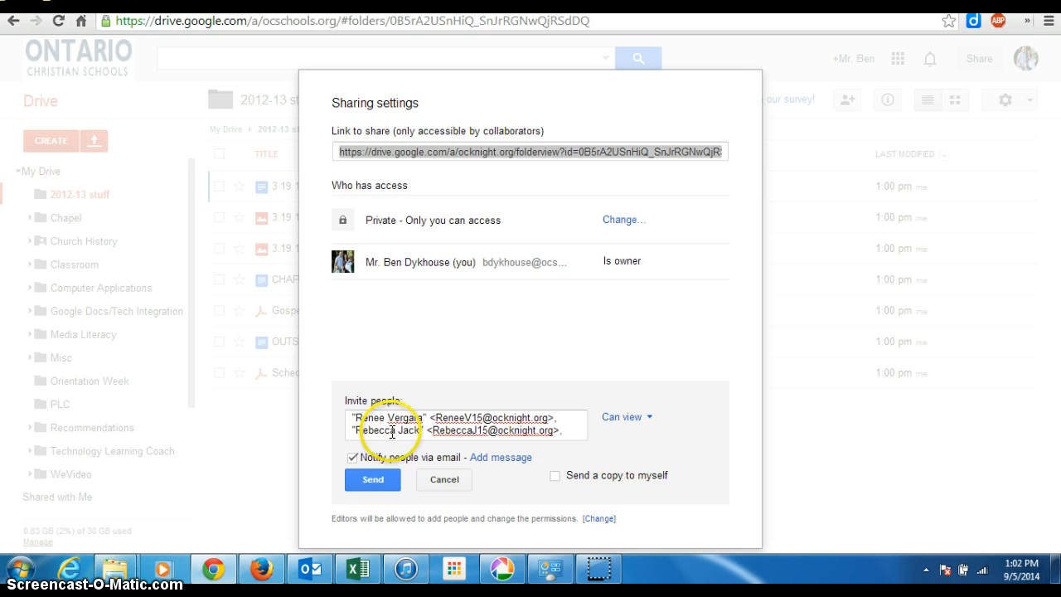
left_click(373, 480)
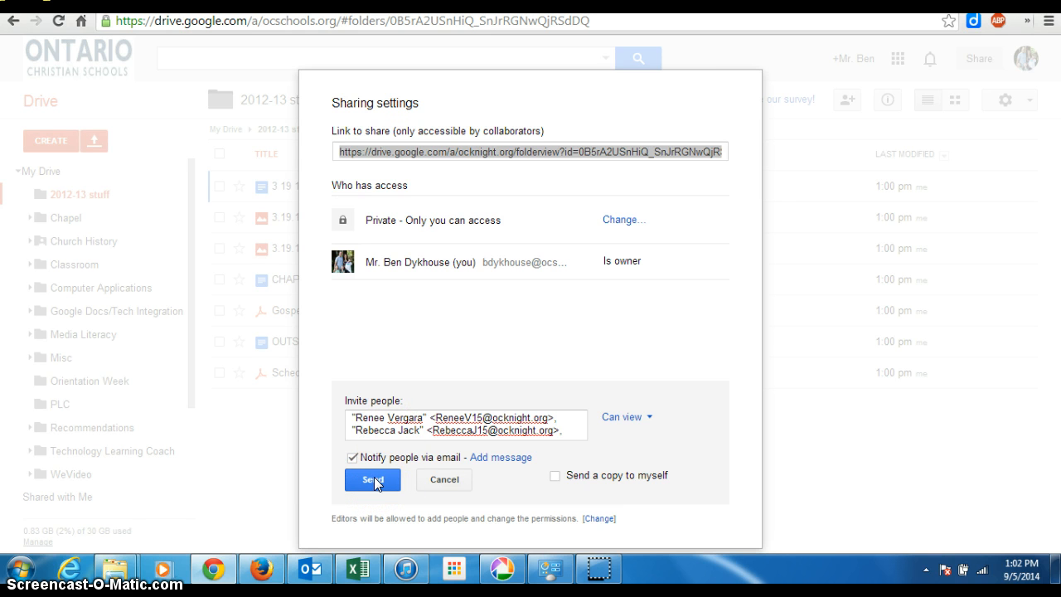
left_click(446, 485)
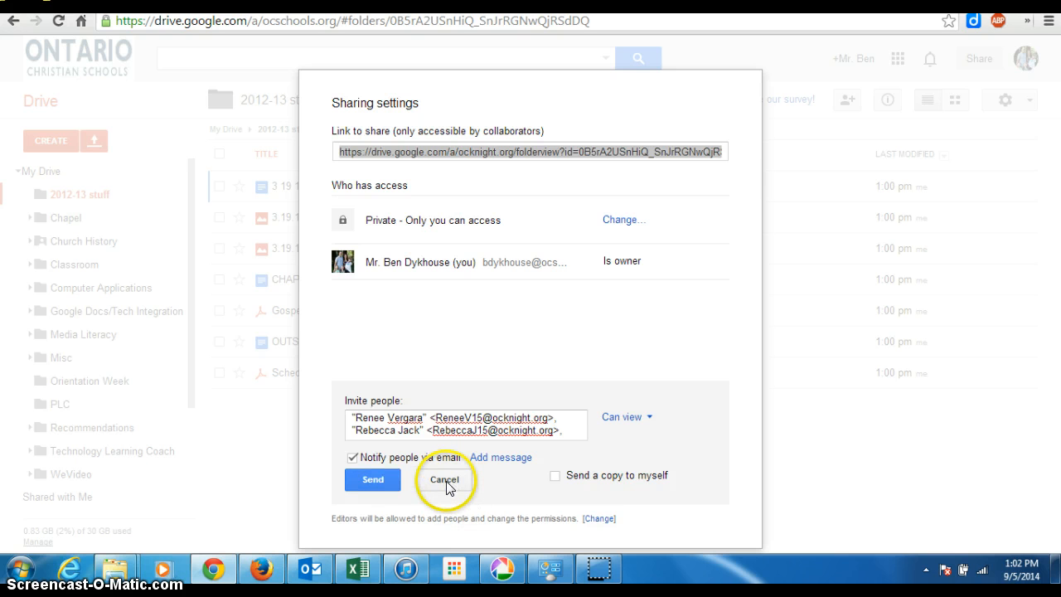